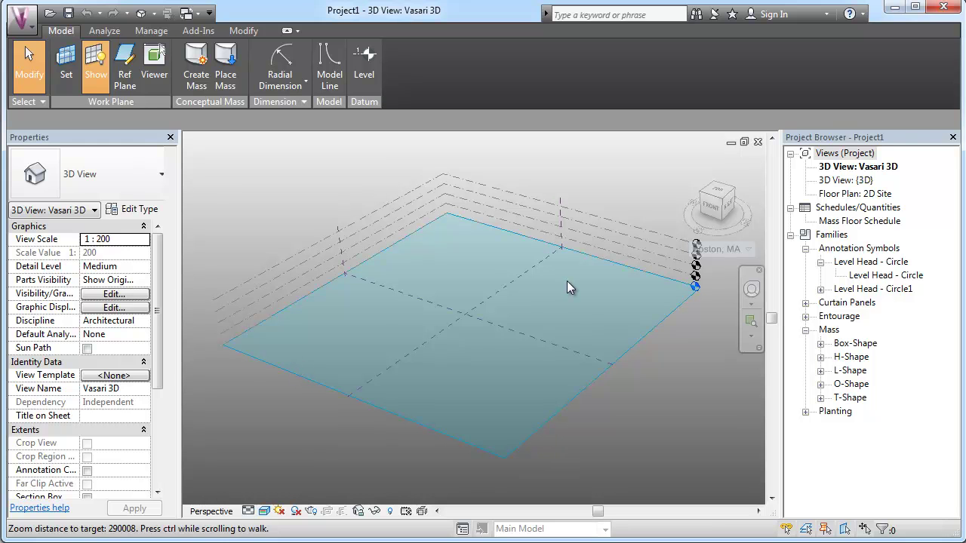
scroll(542, 310, up, 2)
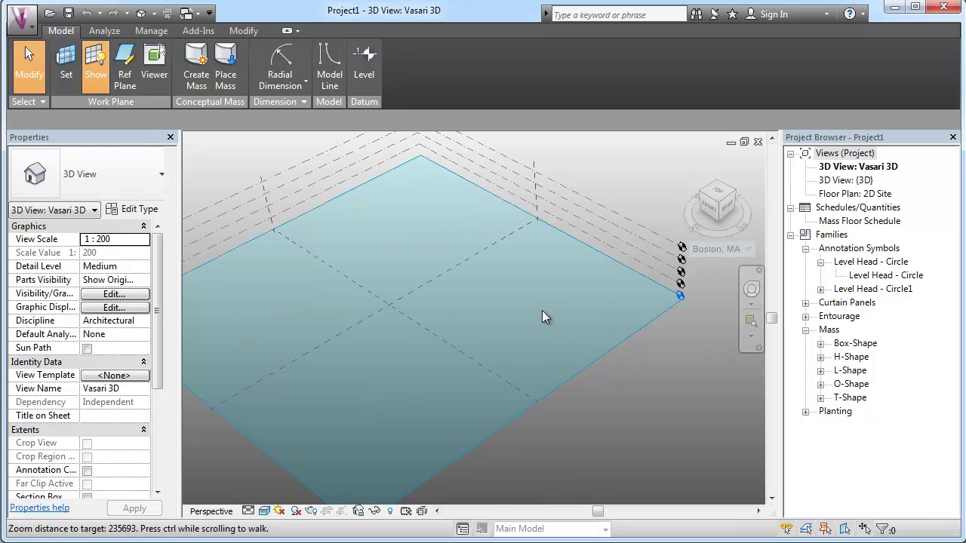
scroll(575, 351, down, 1)
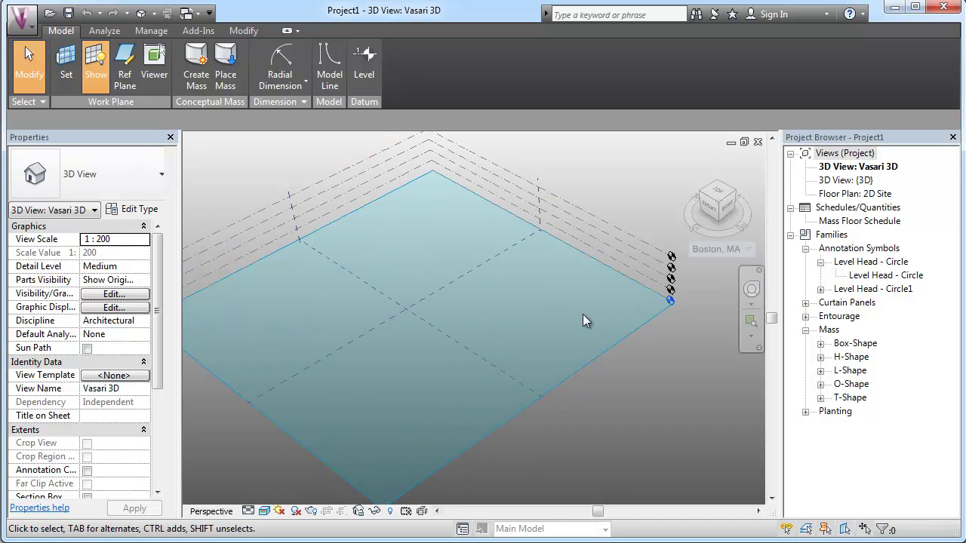
scroll(483, 332, down, 1)
scroll(472, 393, up, 1)
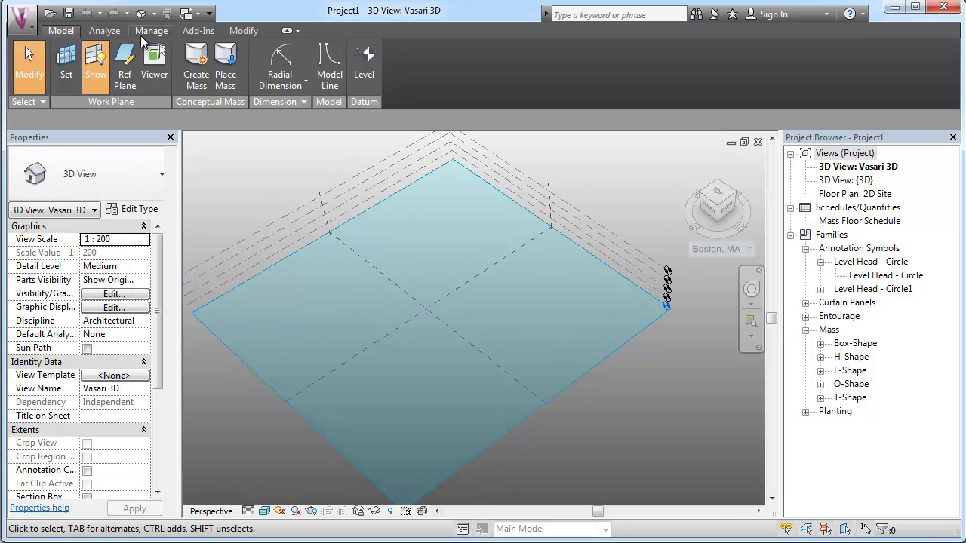
Step: Draw a trial reference plane diagonally across the middle of Level 1, inspect it and remove it
click(125, 74)
click(276, 346)
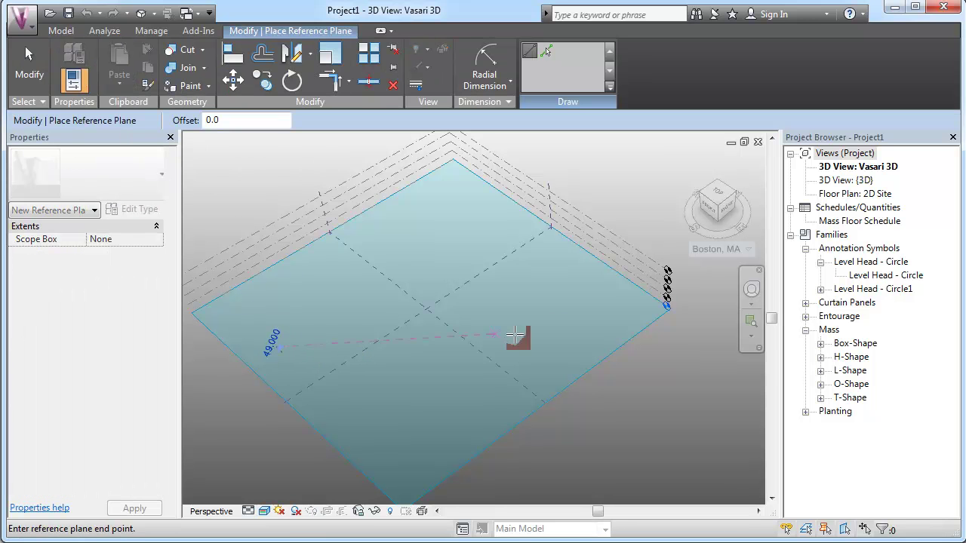
click(589, 305)
key(Escape)
key(Escape)
click(548, 309)
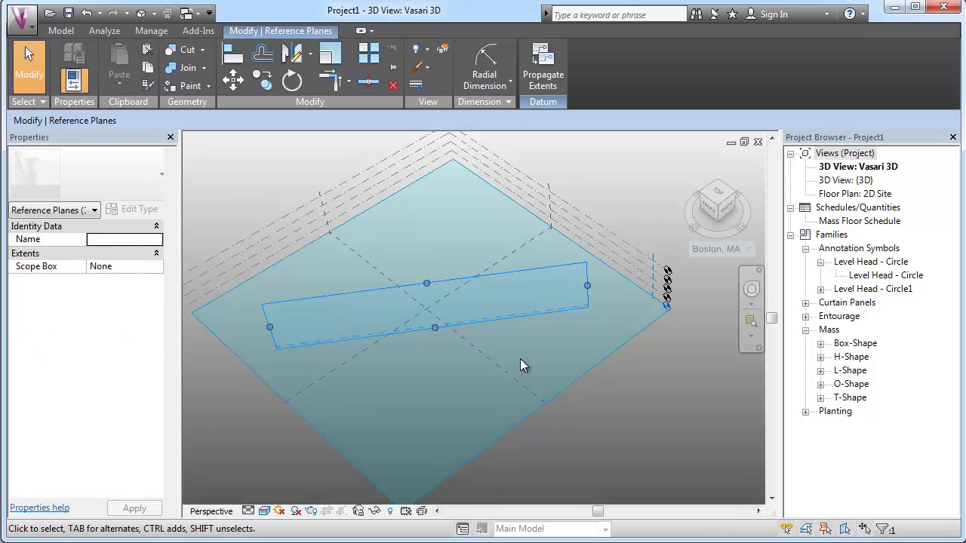
shift+middle_drag(450, 411, 486, 409)
scroll(470, 399, up, 2)
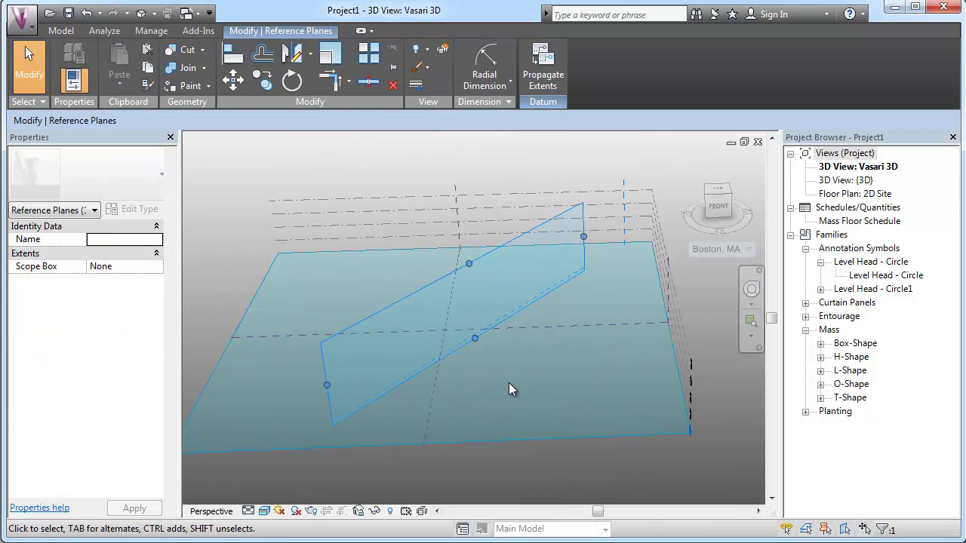
key(Escape)
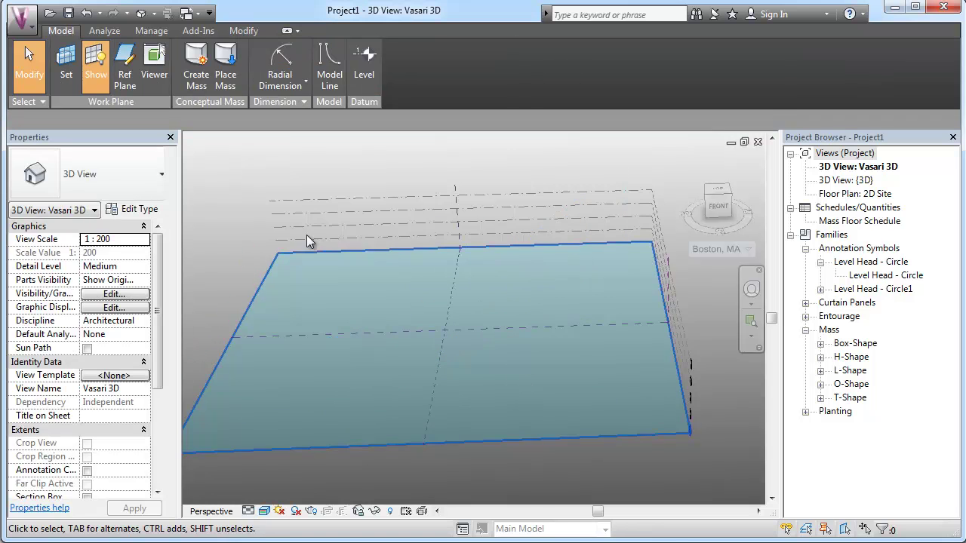
Step: Start a new in-place mass and sketch two adjoining rectangles on Level 1 in an L layout, the second about 36000 by 10000
scroll(306, 235, down, 2)
shift+middle_drag(368, 362, 624, 270)
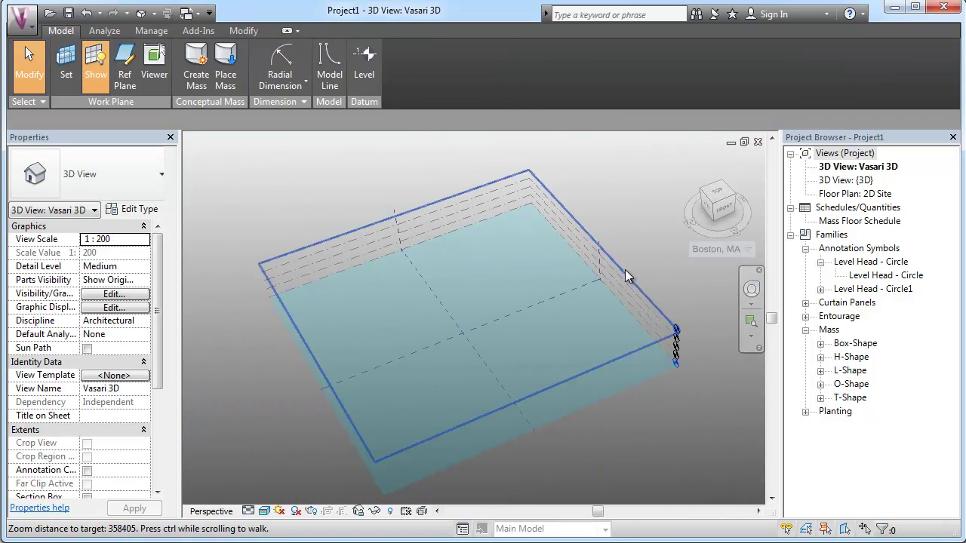
click(196, 64)
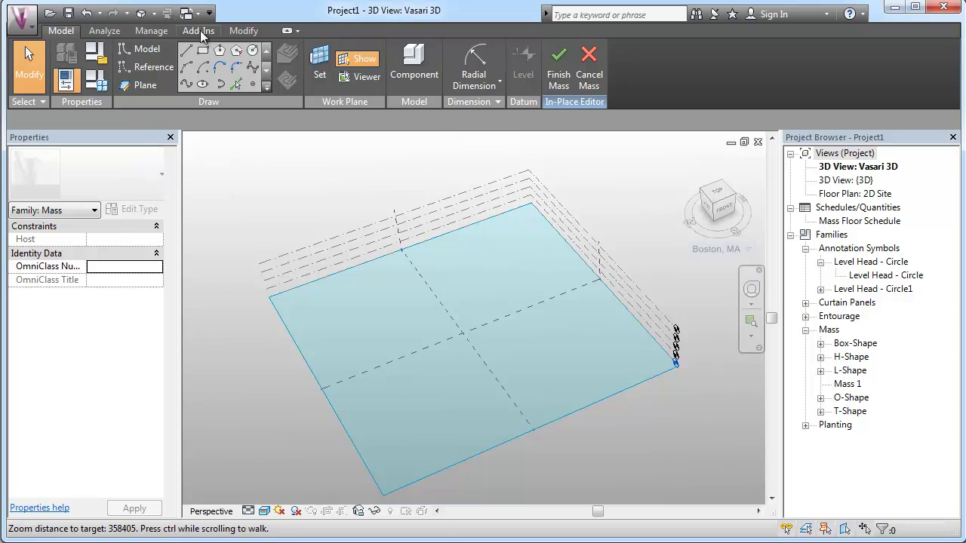
click(204, 56)
click(355, 318)
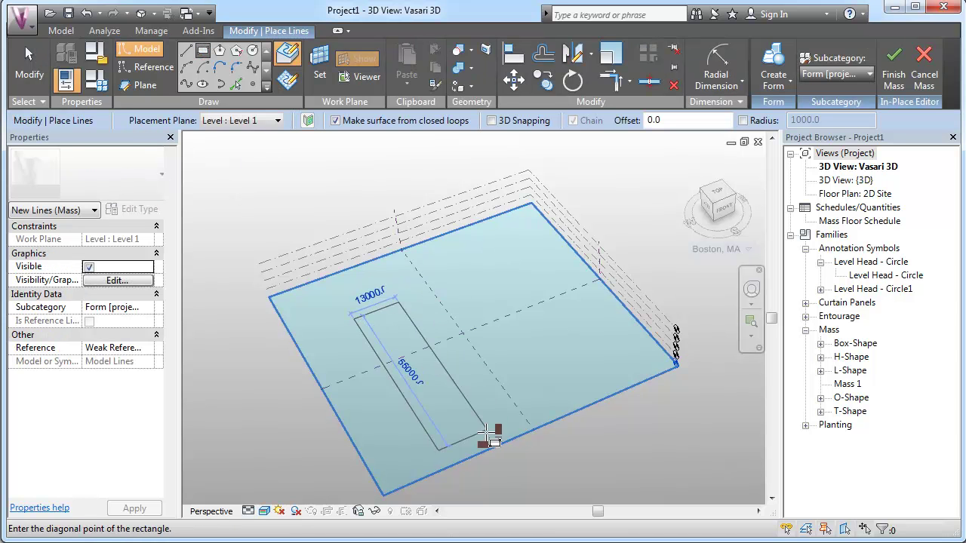
click(462, 392)
click(463, 392)
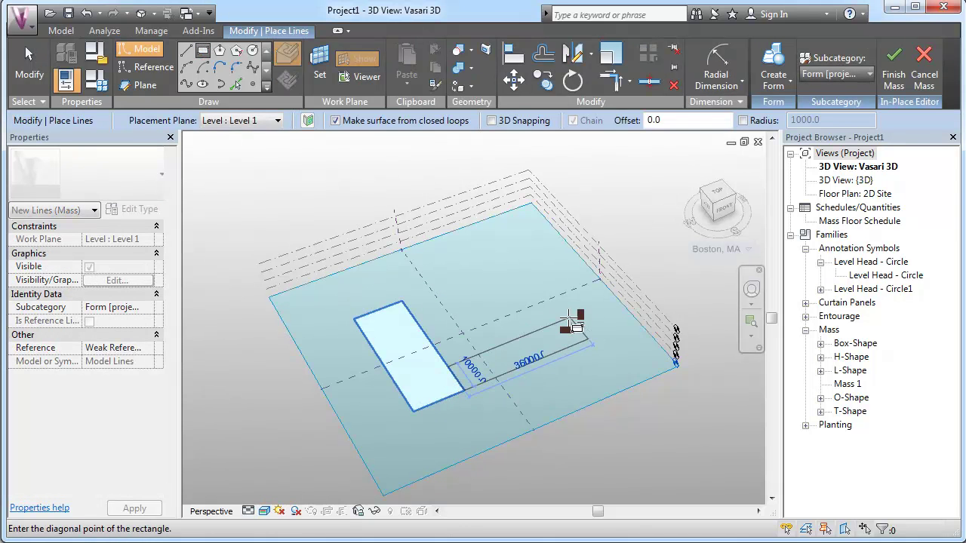
click(562, 318)
scroll(349, 429, up, 2)
key(Escape)
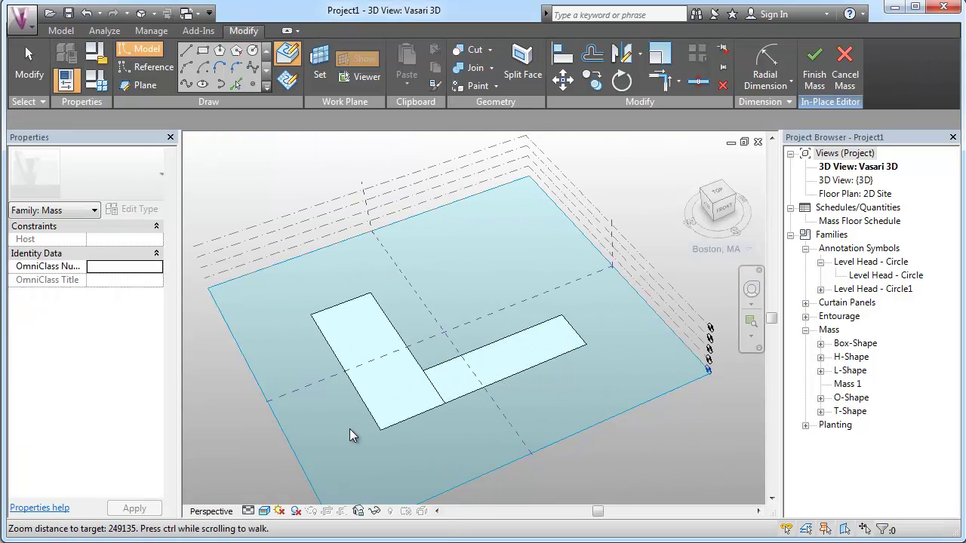
Step: Create a solid form from the first, wider rectangle of the L layout
scroll(353, 428, up, 2)
shift+middle_drag(359, 441, 366, 414)
click(387, 337)
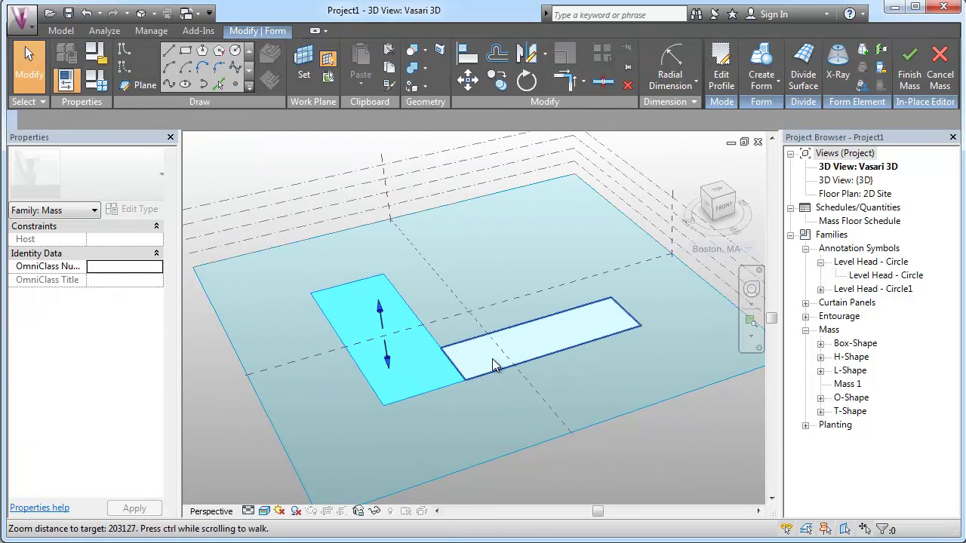
click(761, 68)
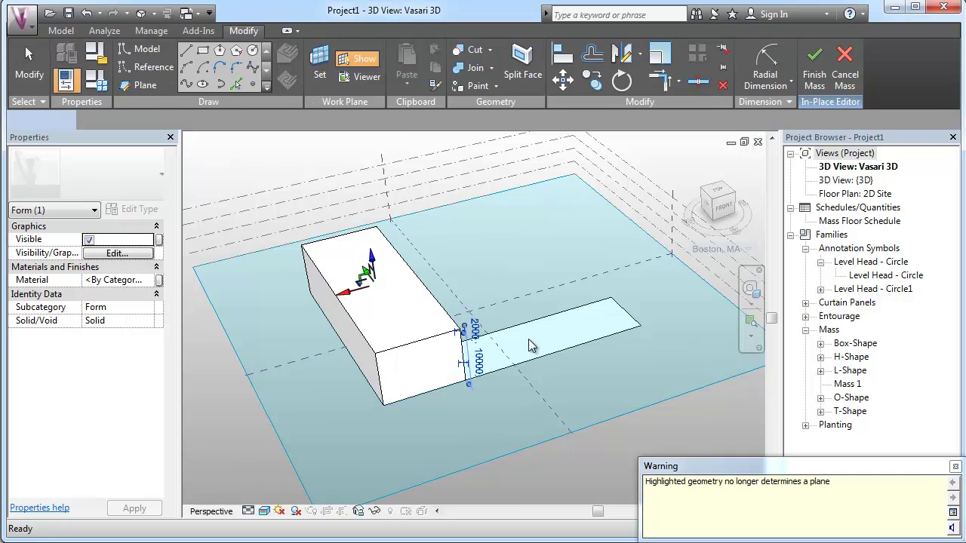
Step: Create a solid form from the narrower rectangle and pull it upward so the block stands above Level 1
click(543, 348)
click(760, 62)
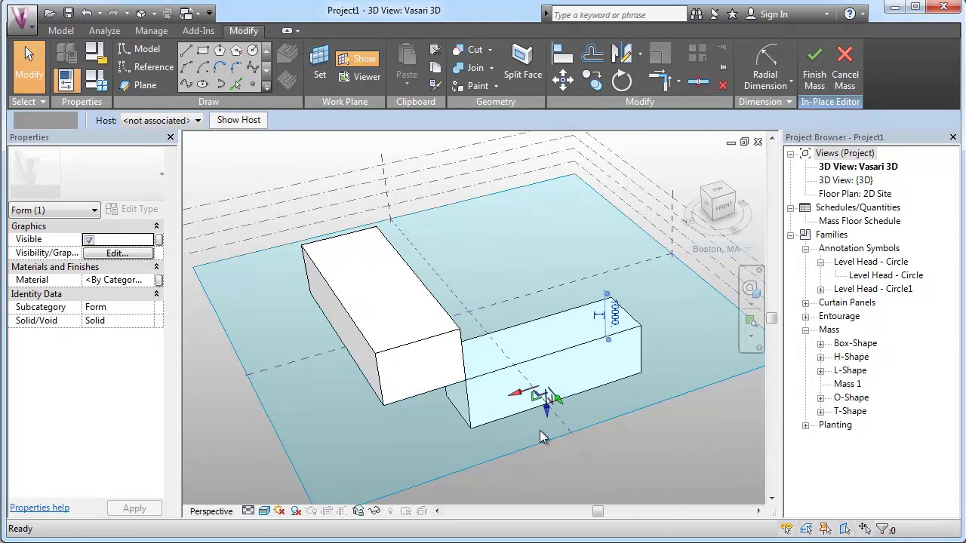
drag(545, 413, 537, 260)
click(567, 464)
shift+middle_drag(567, 464, 554, 419)
scroll(555, 415, up, 1)
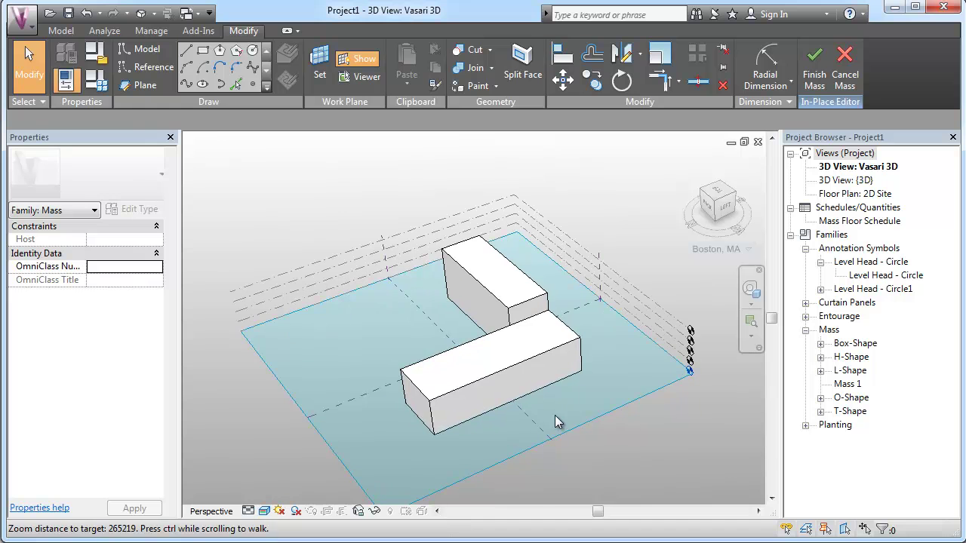
Step: Align the wider block's top face to Level 3 and the narrower block's top face to the highest level
key(l)
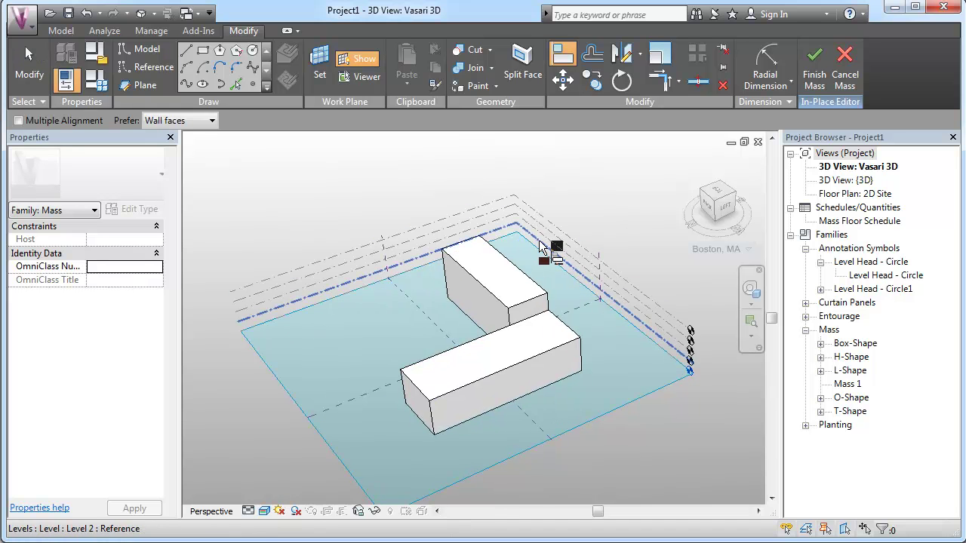
click(541, 239)
click(513, 361)
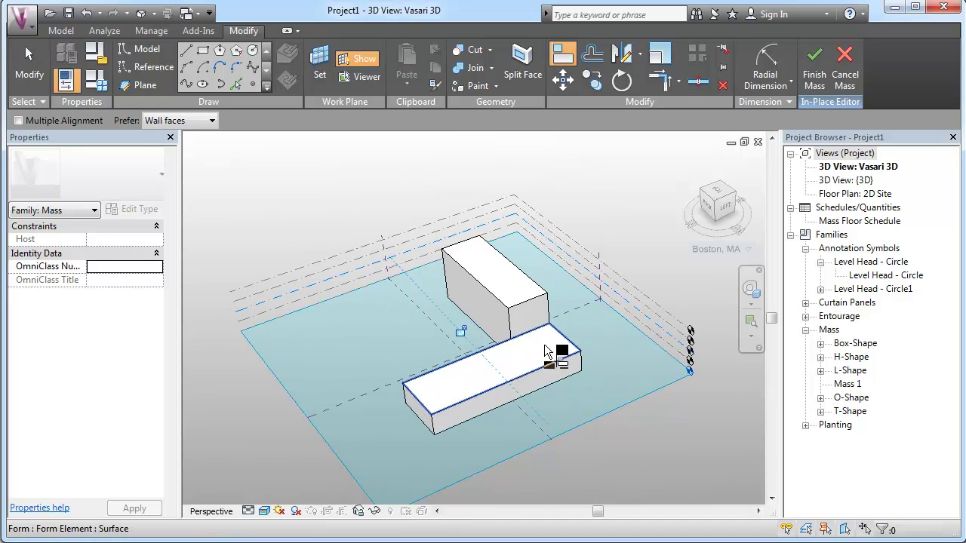
click(620, 278)
click(526, 294)
scroll(493, 446, down, 3)
key(Escape)
key(Escape)
shift+middle_drag(401, 425, 553, 410)
scroll(494, 366, up, 3)
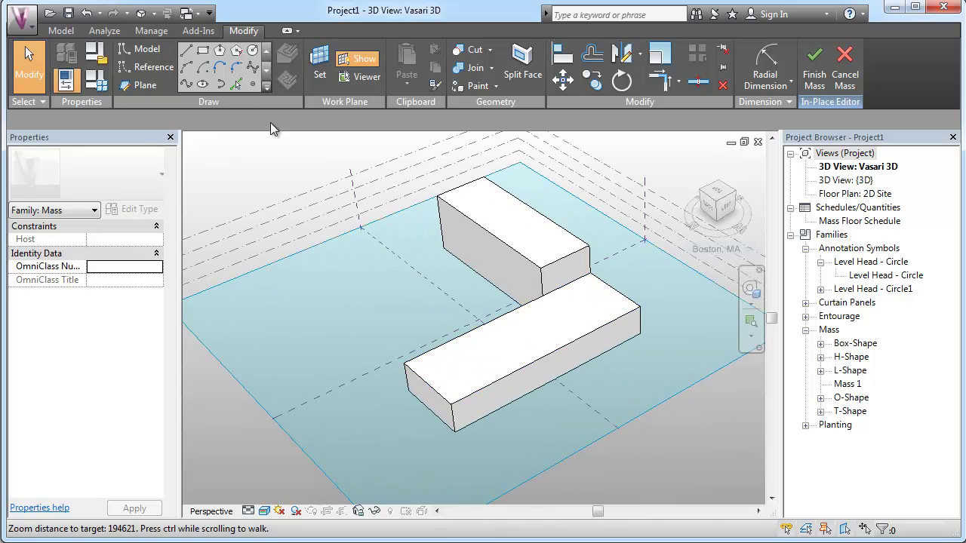
Step: Sketch a rectangle across the free end of the lower block's top face and create a solid form from it
click(205, 54)
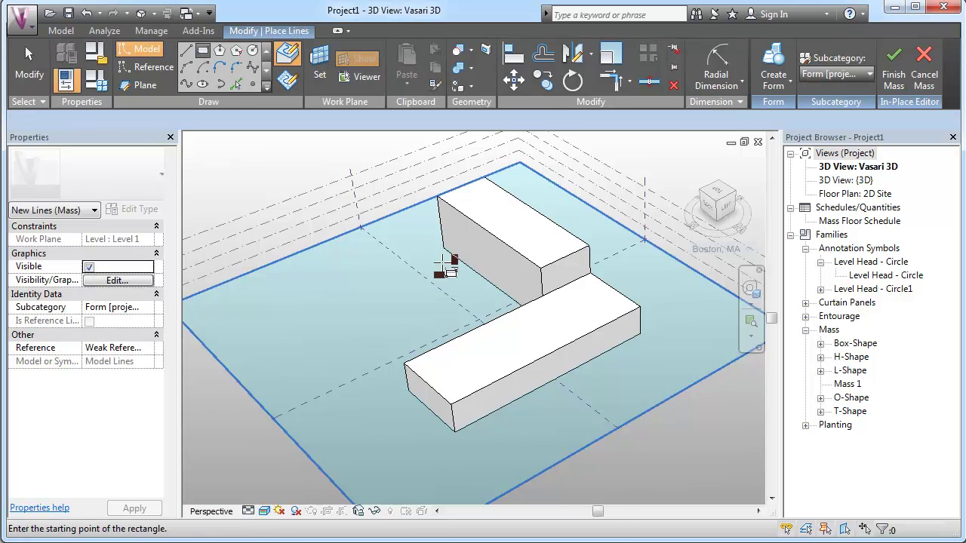
click(405, 365)
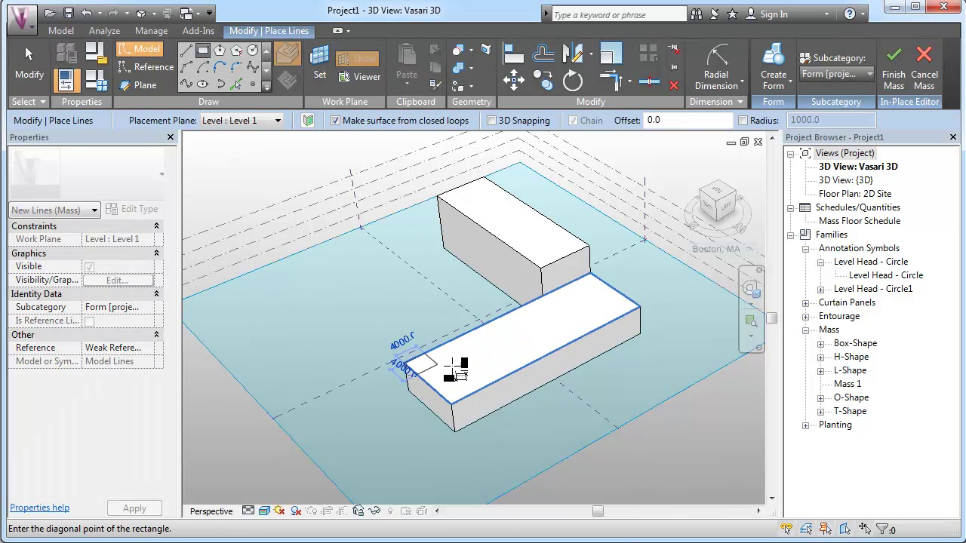
click(510, 381)
scroll(510, 381, up, 2)
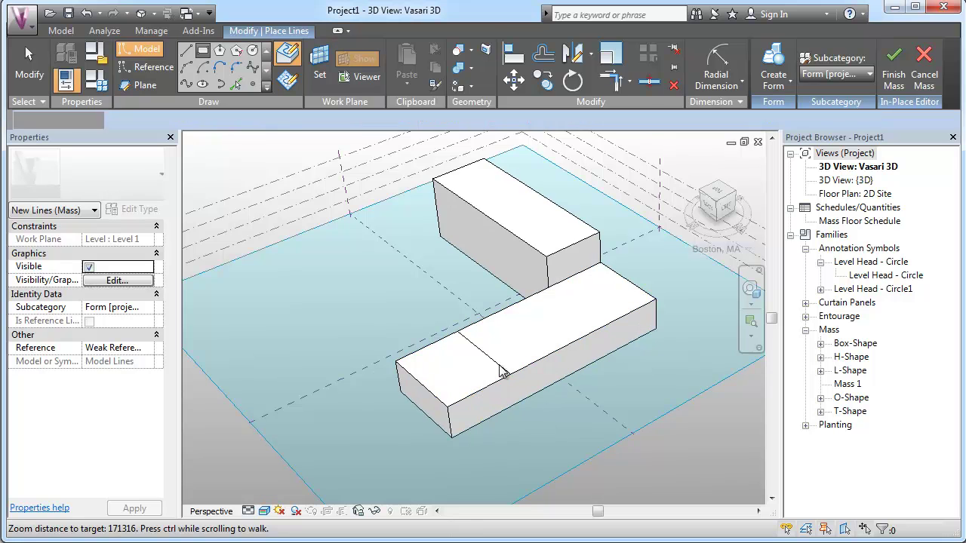
key(Escape)
key(Escape)
click(498, 372)
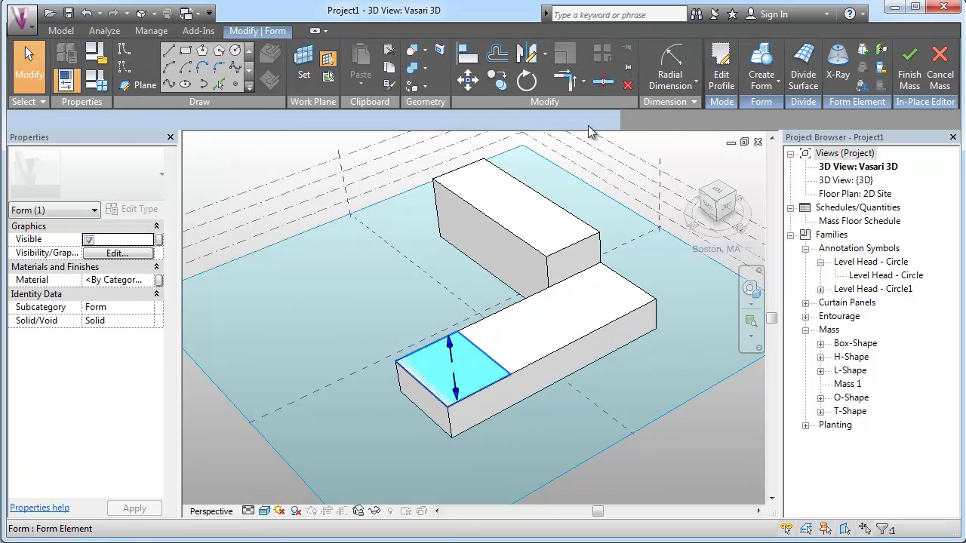
click(755, 60)
shift+middle_drag(487, 442, 506, 423)
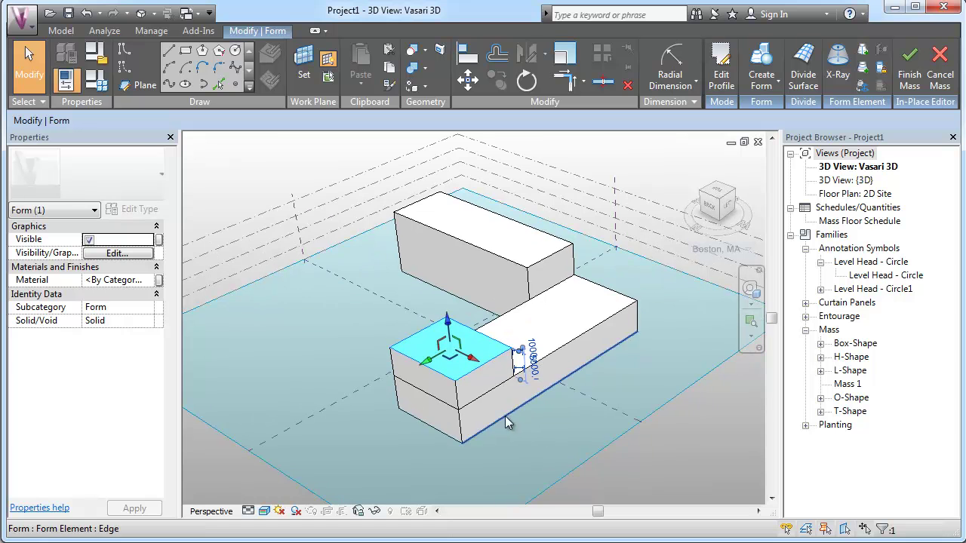
Step: Delete the small form standing on the end of the lower block
key(Tab)
click(474, 389)
key(Delete)
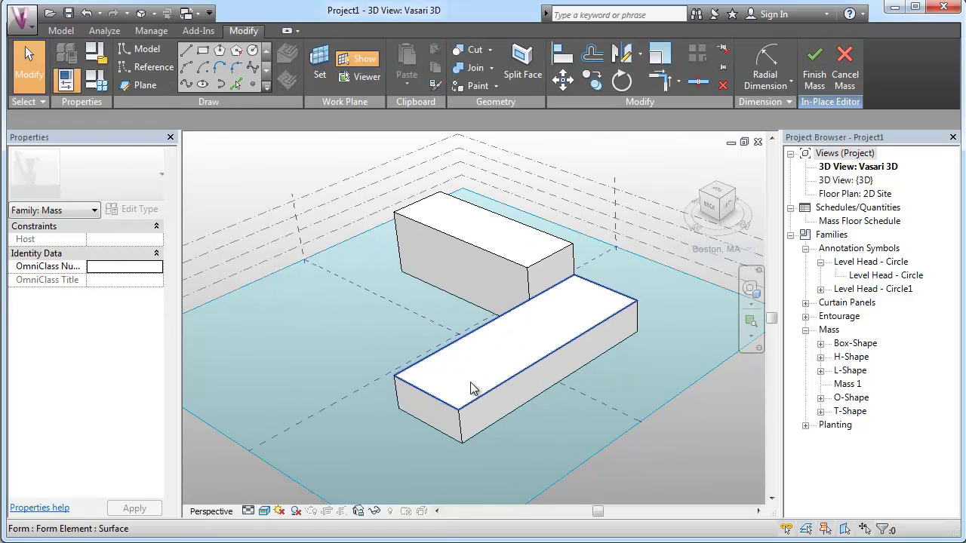
Step: View the two blocks from the top and from the back-left corner, and set Level 1 as the work plane
shift+middle_drag(260, 402, 509, 304)
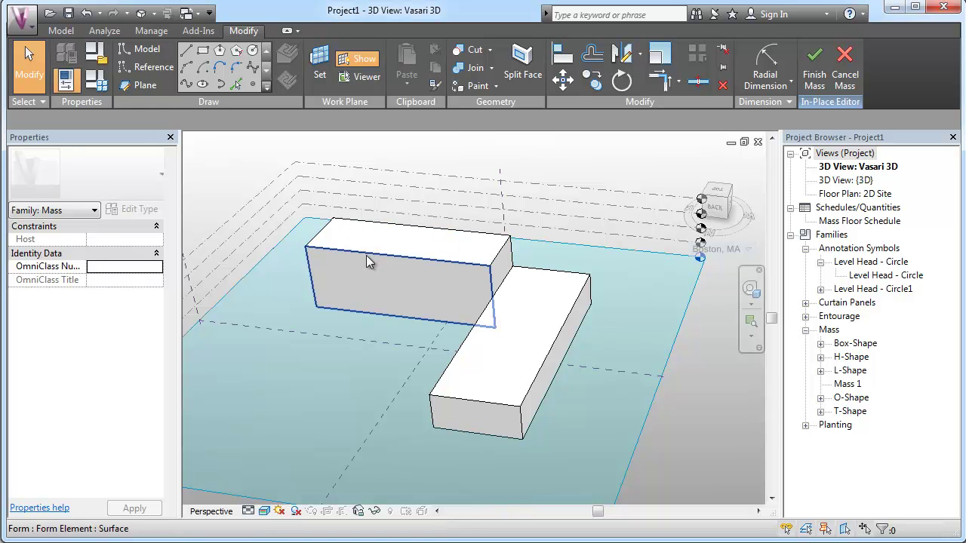
scroll(653, 402, down, 2)
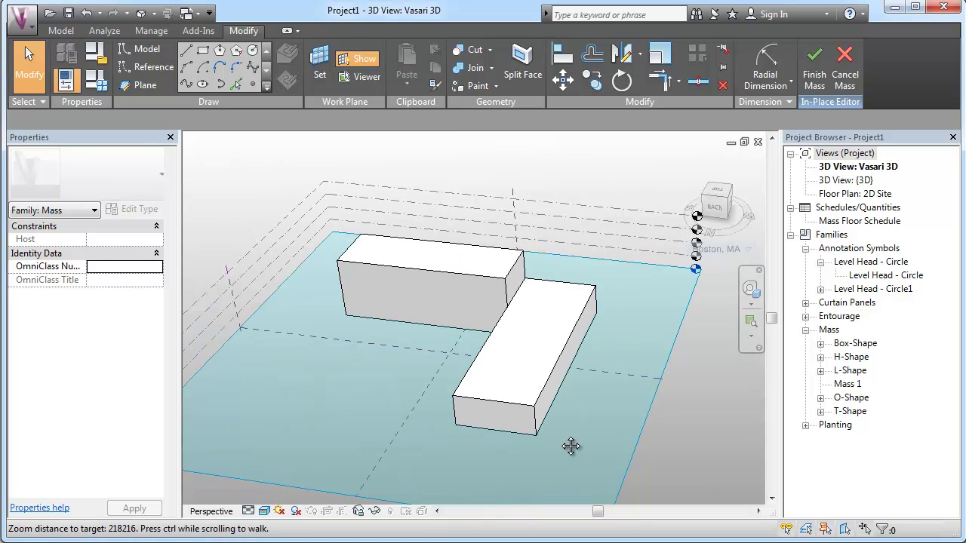
shift+middle_drag(571, 446, 538, 466)
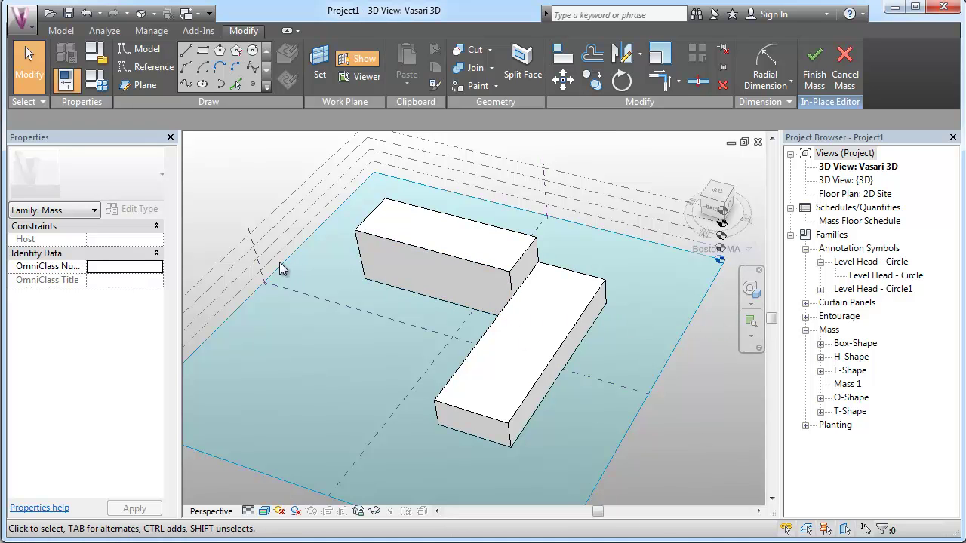
click(718, 193)
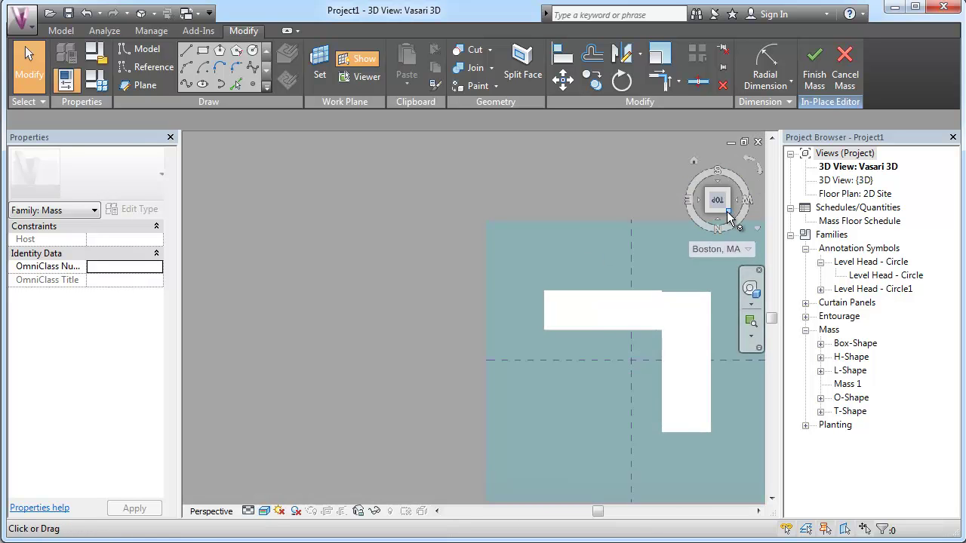
click(729, 218)
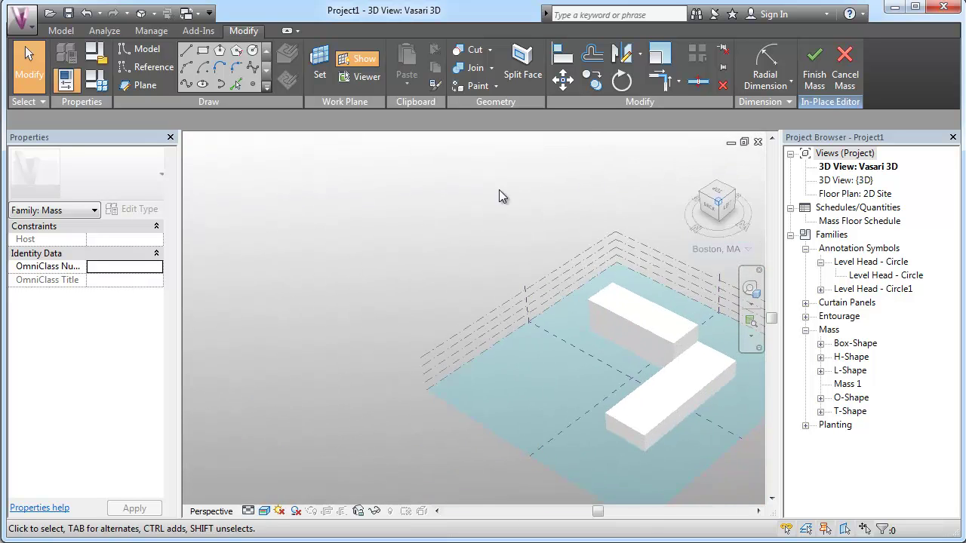
click(323, 67)
click(525, 332)
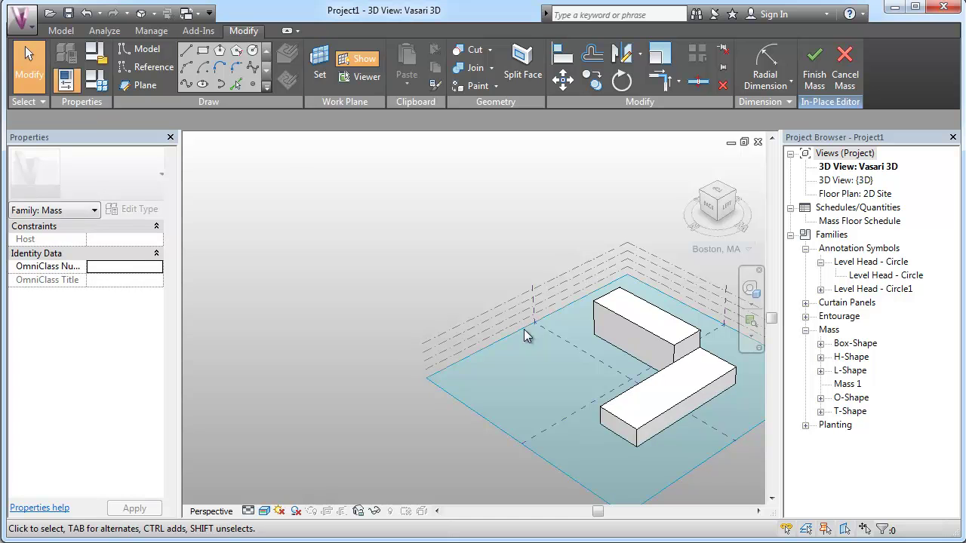
Step: Display the blocks from the top in wireframe style and open the {3D} view
click(715, 193)
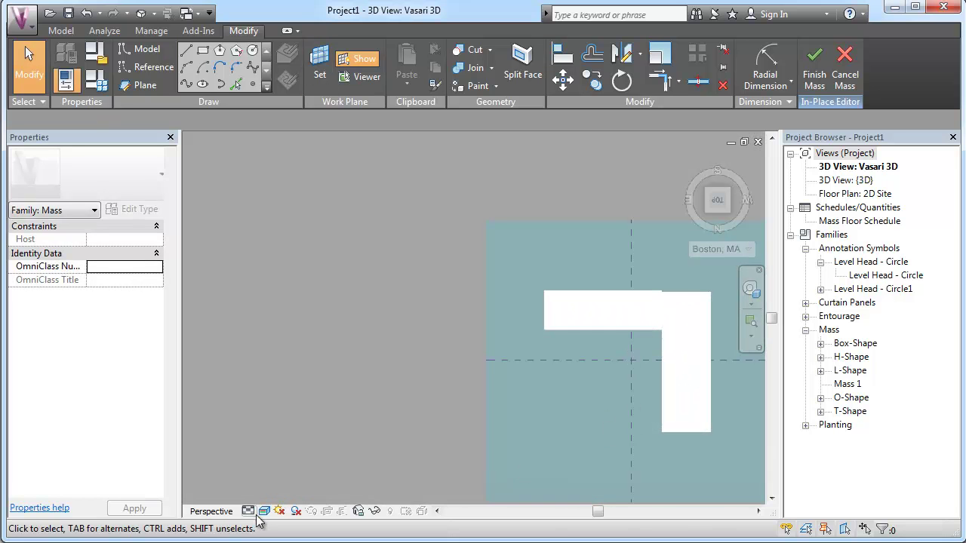
click(264, 510)
click(301, 418)
scroll(679, 337, up, 2)
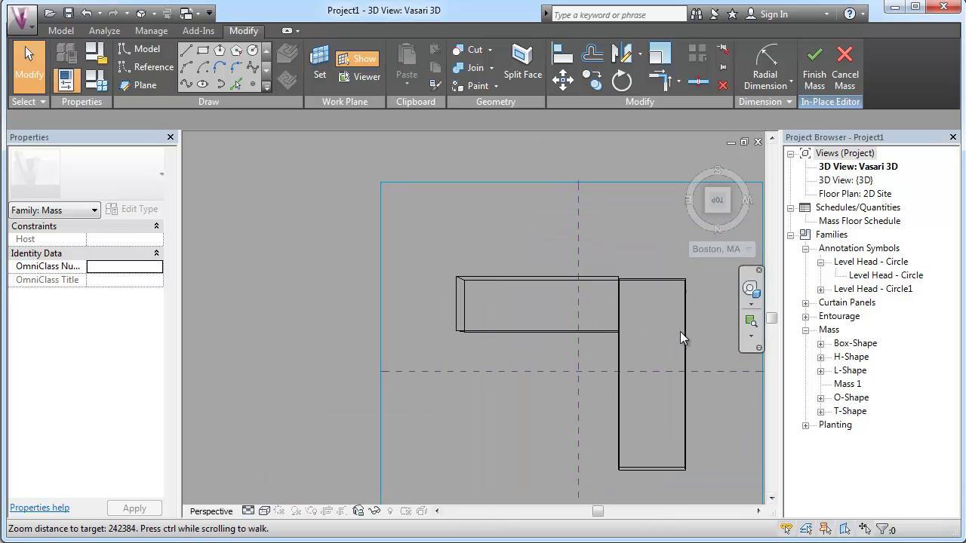
scroll(680, 332, up, 1)
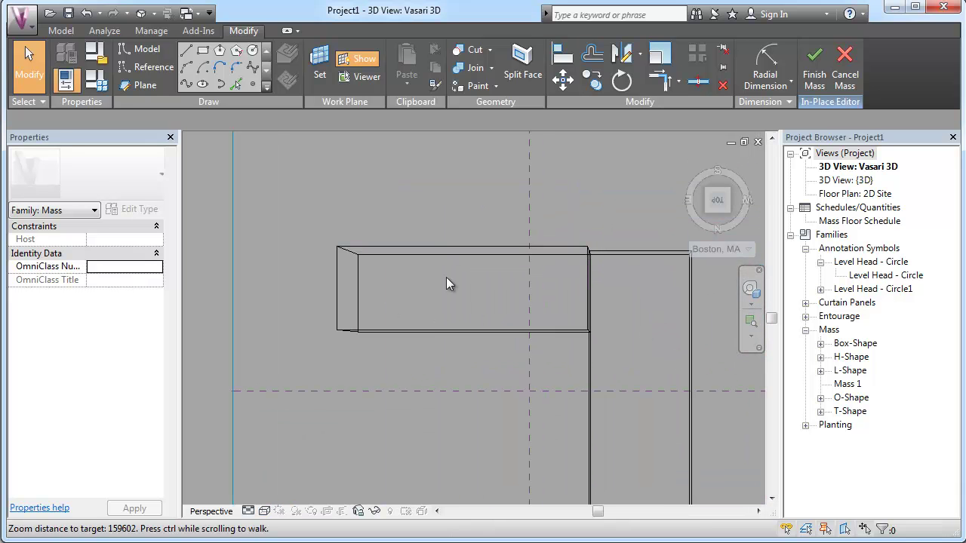
double_click(852, 181)
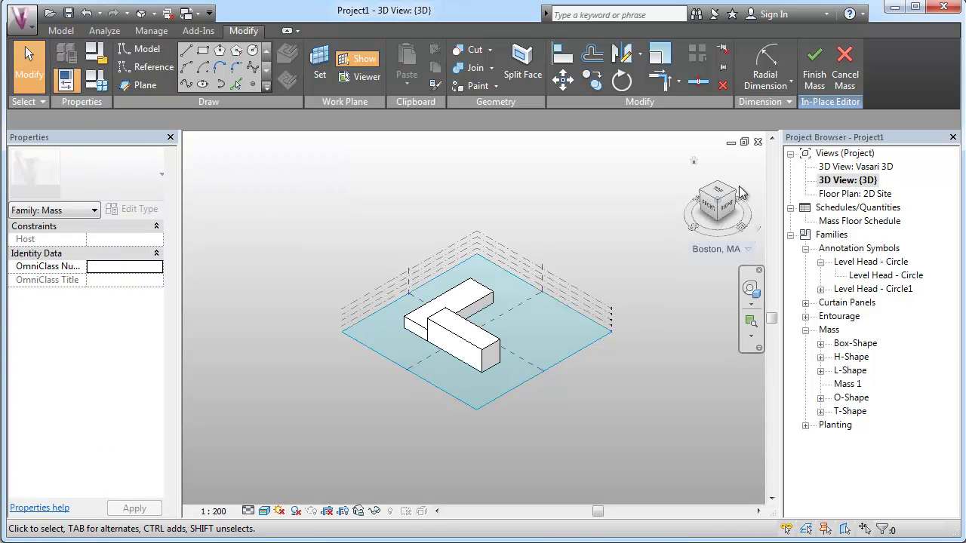
Step: Set Level 1 as the work plane and display the blocks from the top in wireframe style
click(322, 66)
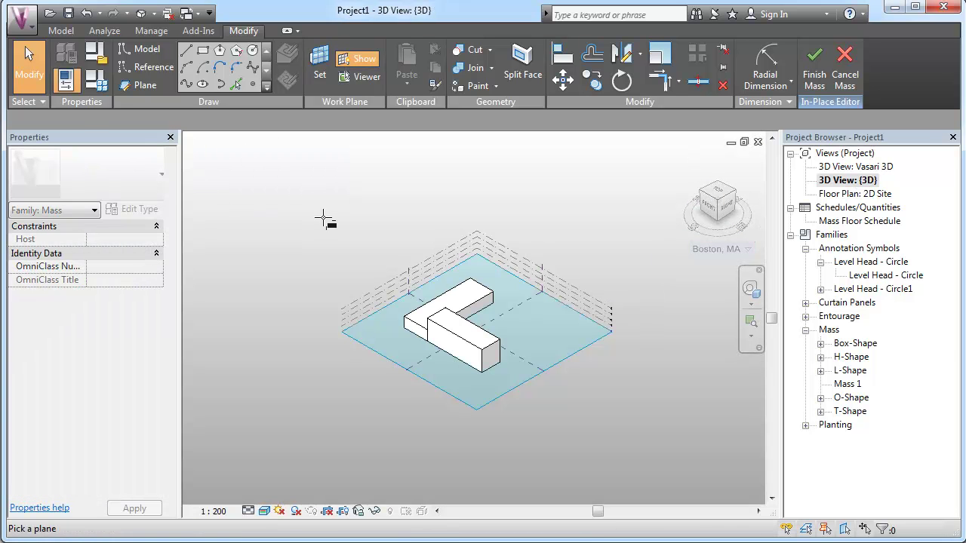
click(363, 323)
click(720, 193)
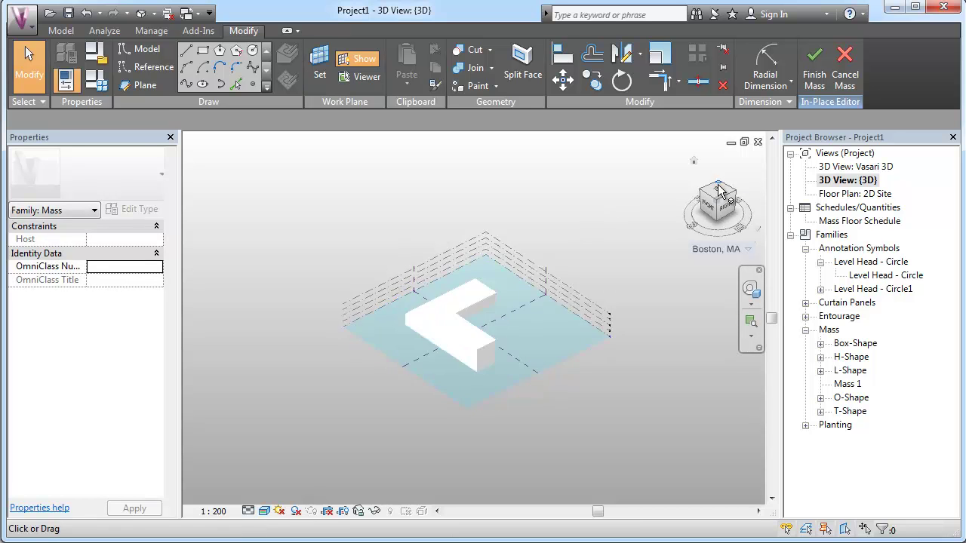
click(720, 193)
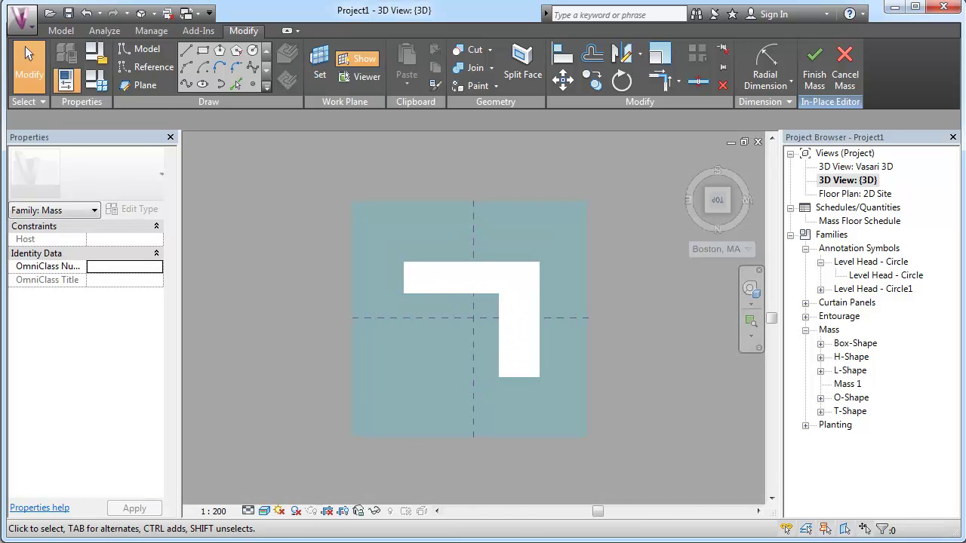
click(266, 511)
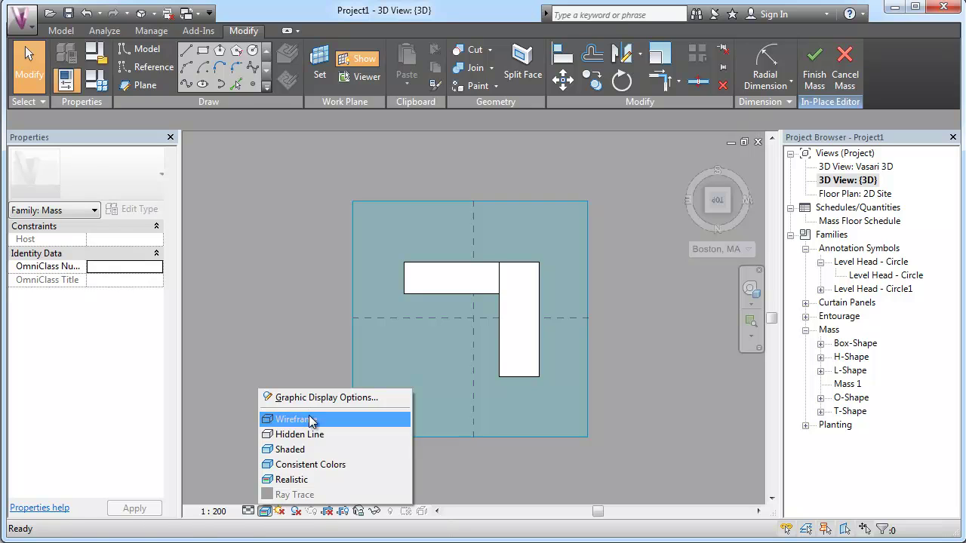
click(302, 420)
Step: Sketch a rectangle on Level 1 that traces the footprint of the taller block
scroll(556, 240, up, 3)
click(202, 51)
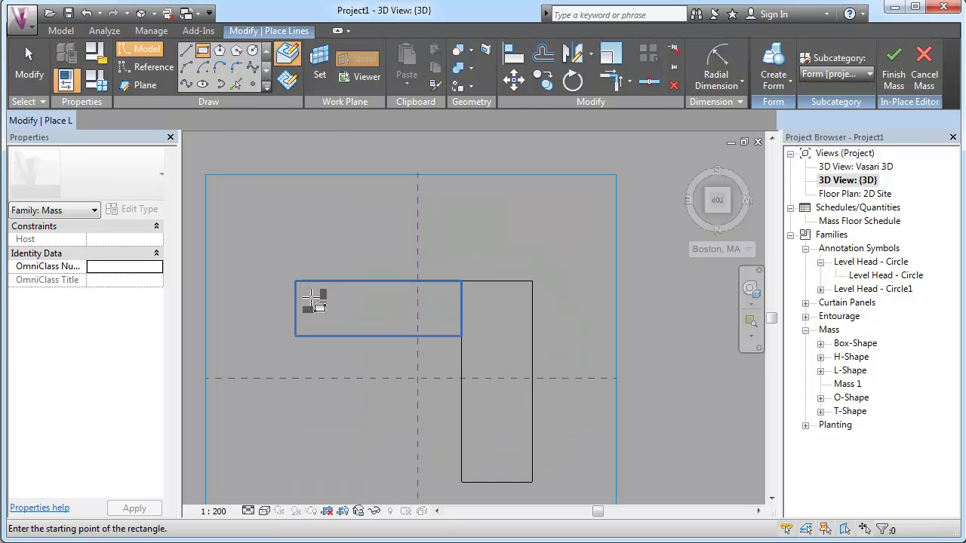
click(295, 280)
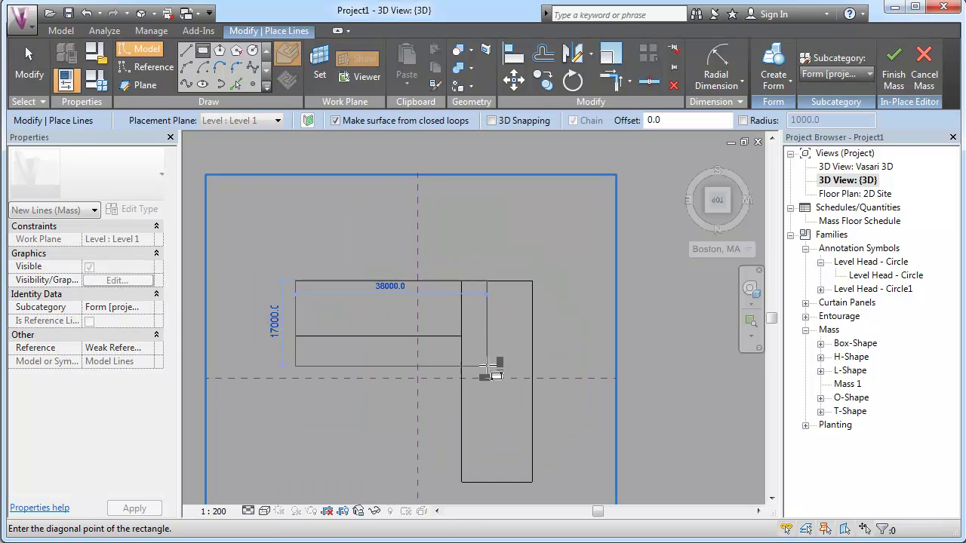
click(461, 336)
key(Escape)
key(Escape)
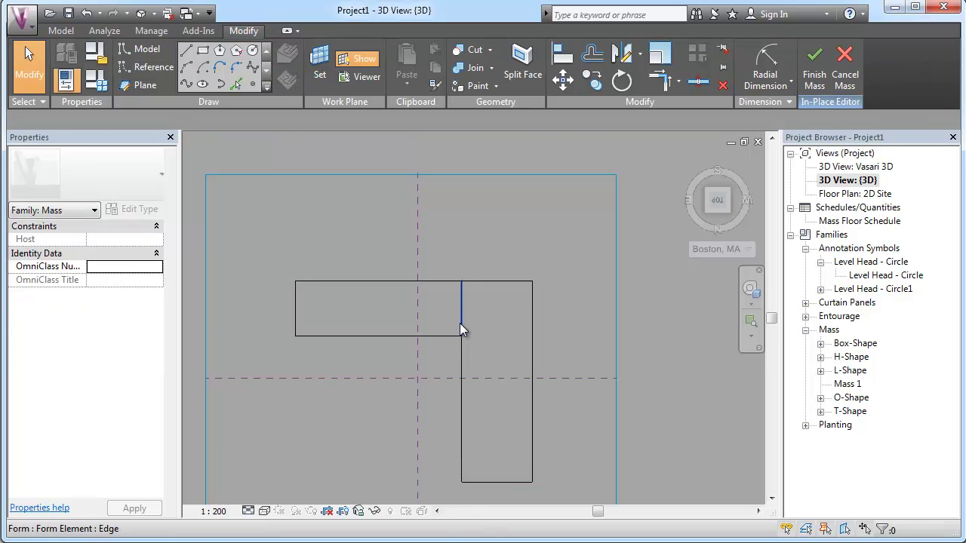
Step: Create a solid form from the traced rectangle under the taller block and lower its top face to a height of about 3677
key(Tab)
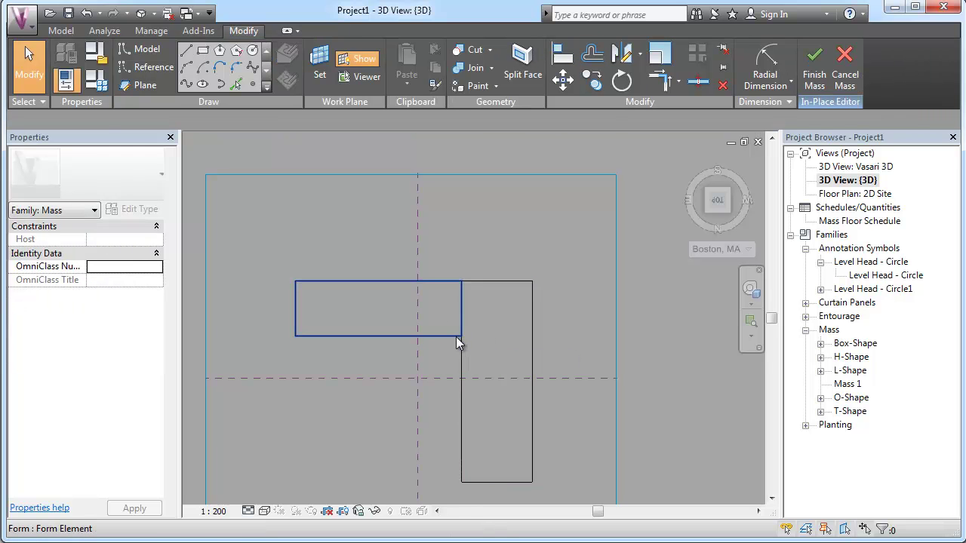
click(455, 337)
click(716, 200)
click(732, 220)
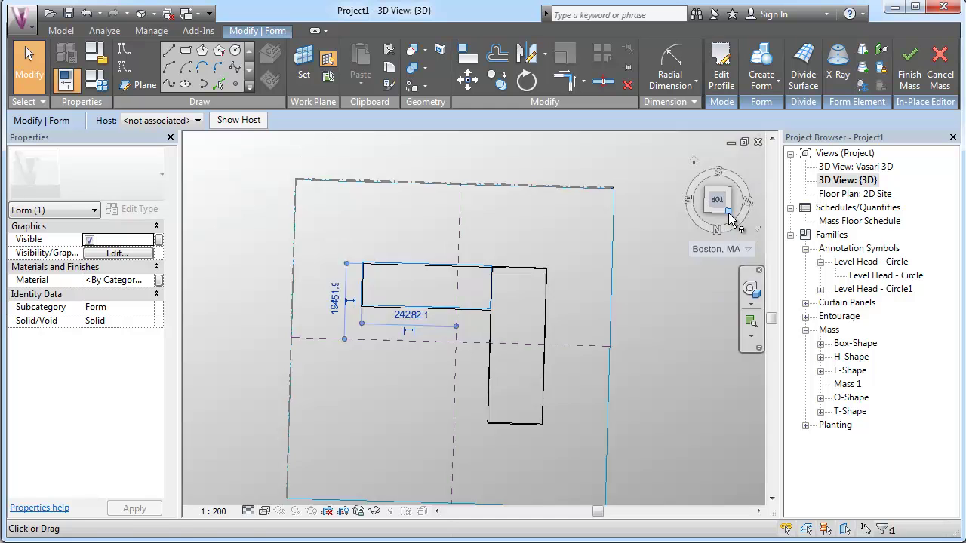
key(Tab)
click(471, 390)
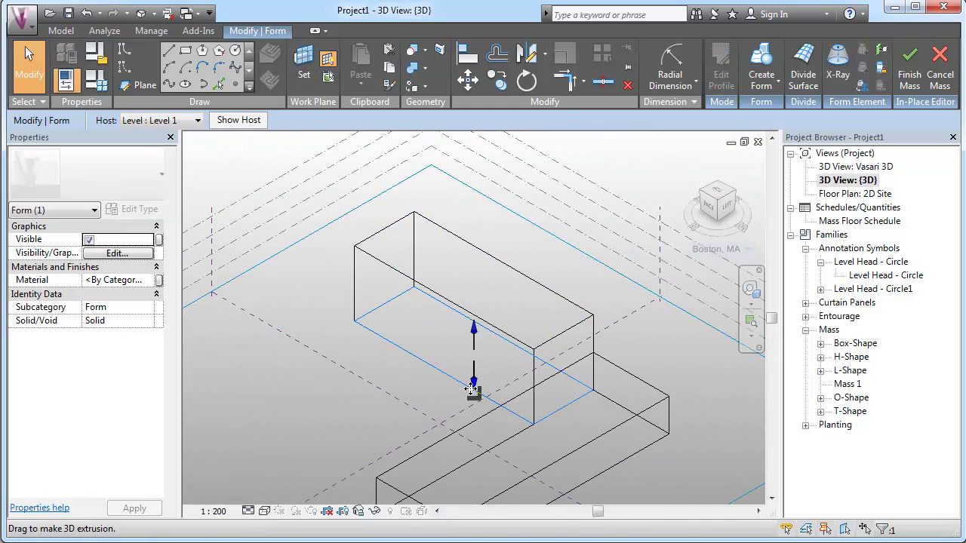
click(764, 61)
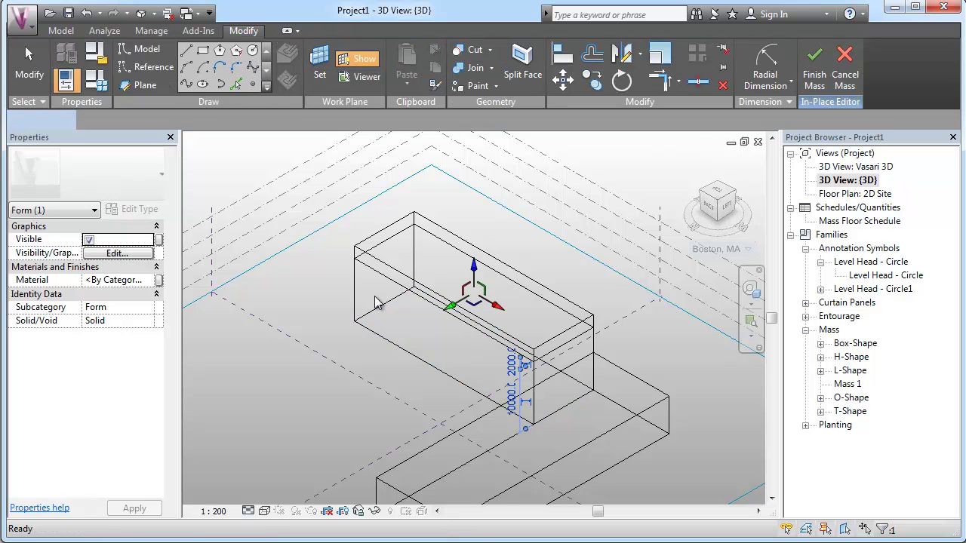
drag(465, 279, 453, 310)
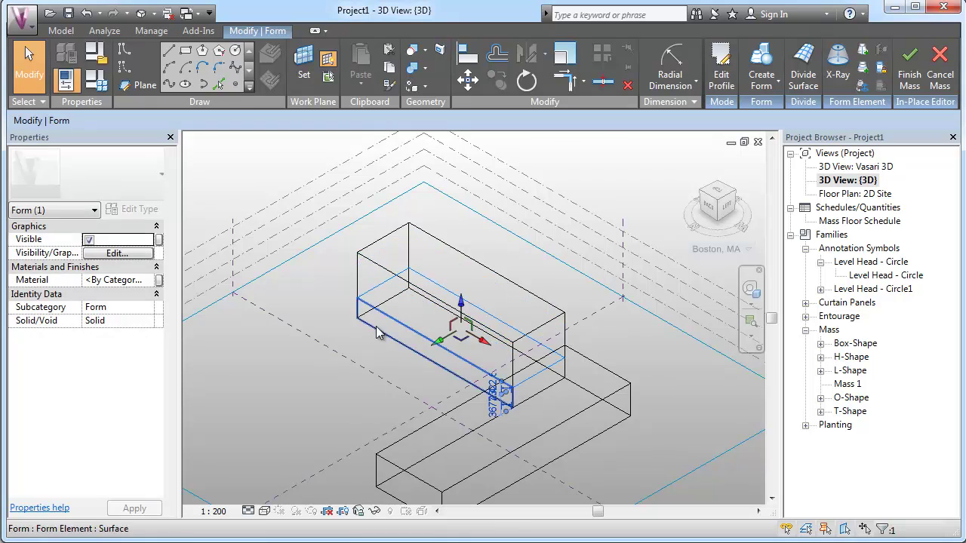
Step: Select the whole low form at the base of the taller block and copy it to the clipboard
scroll(388, 344, down, 2)
click(360, 441)
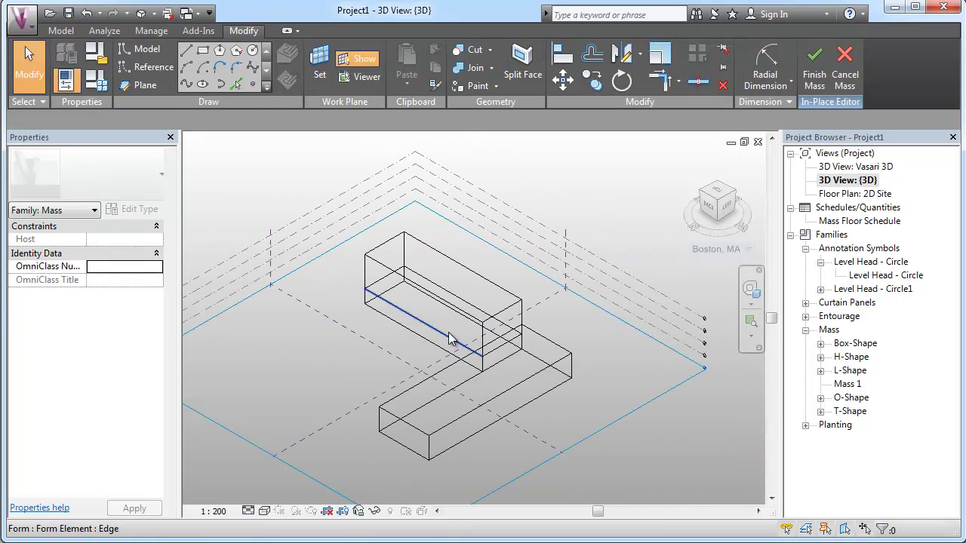
key(Tab)
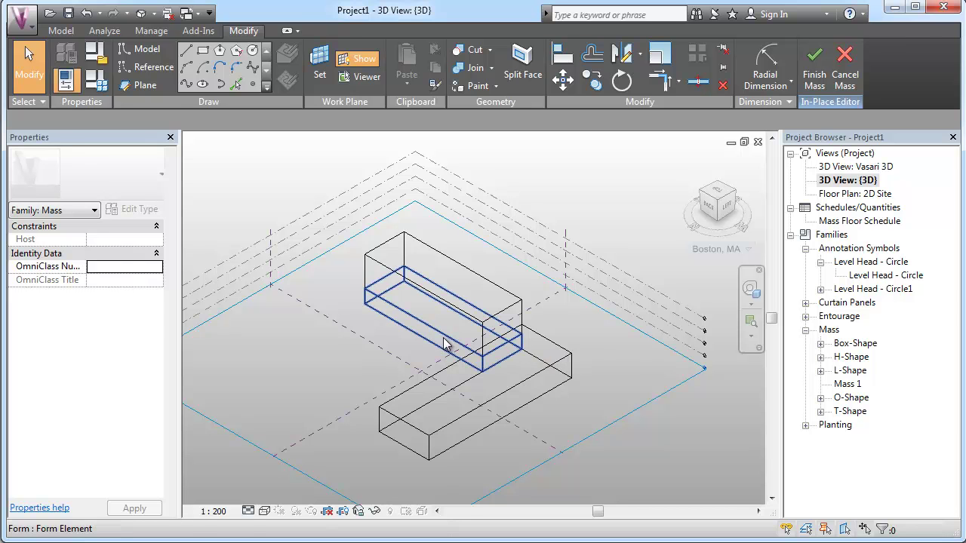
click(445, 343)
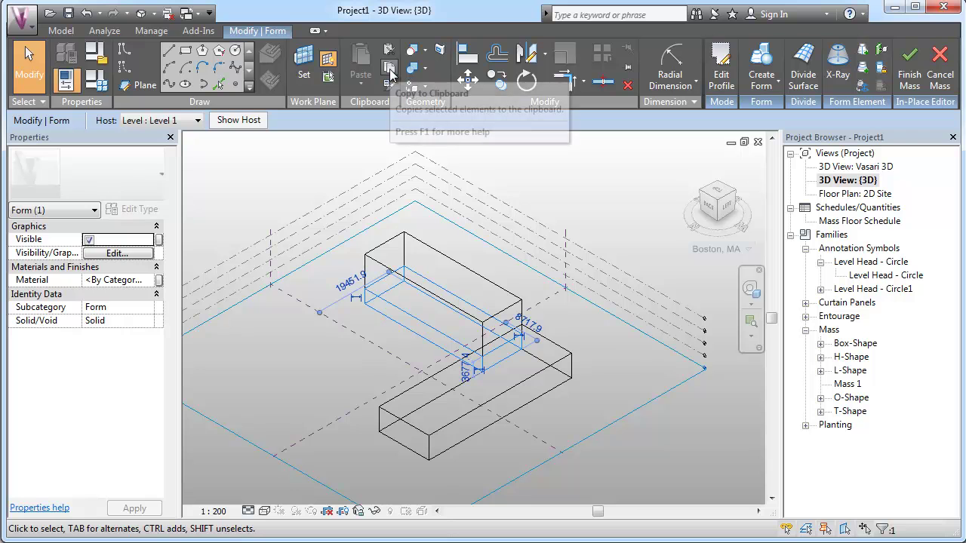
click(389, 68)
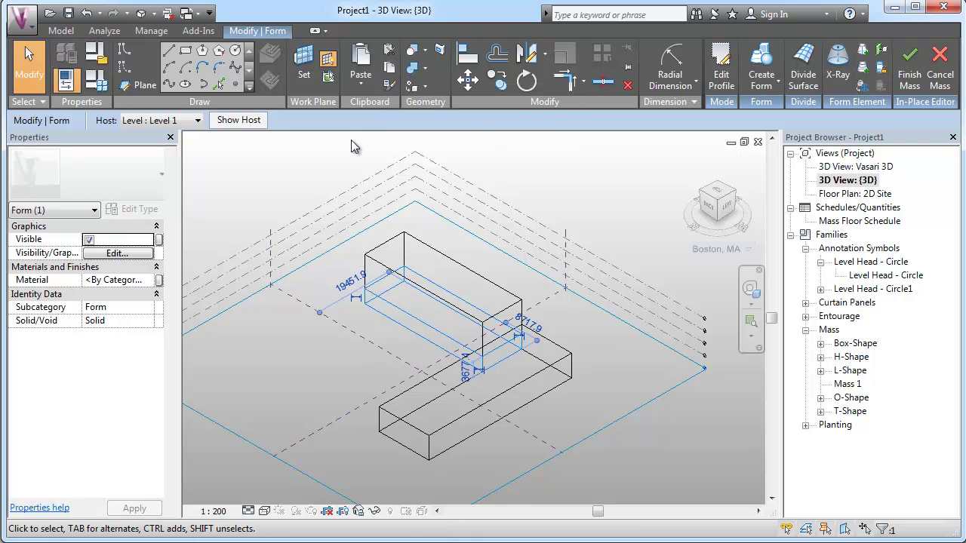
Step: Paste the copied form aligned to Levels 2 through 5 and finish the mass
click(365, 89)
click(393, 164)
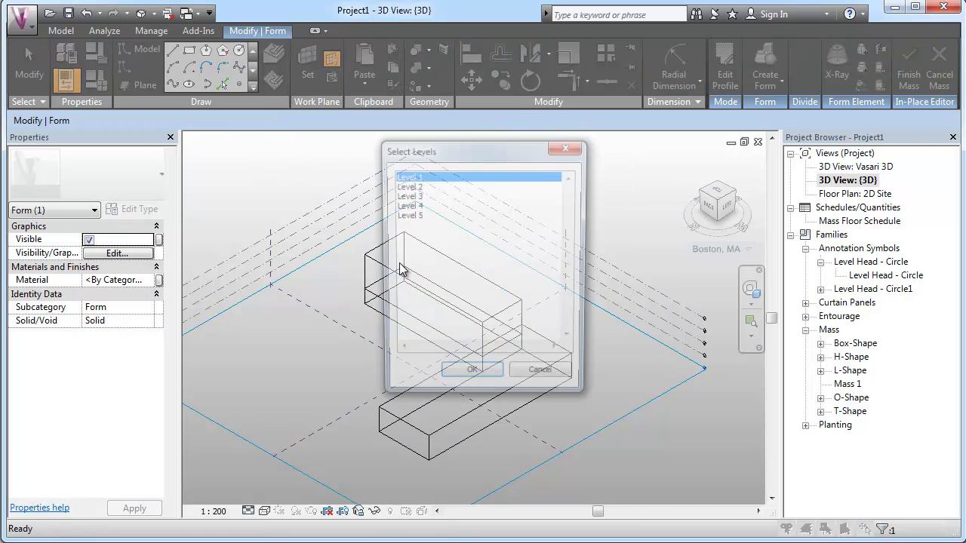
click(414, 188)
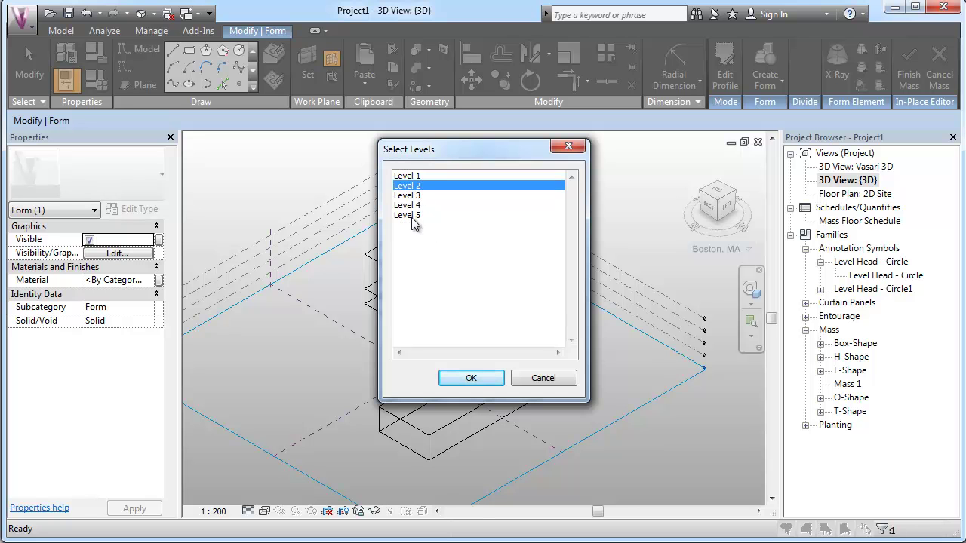
shift+click(411, 215)
click(472, 379)
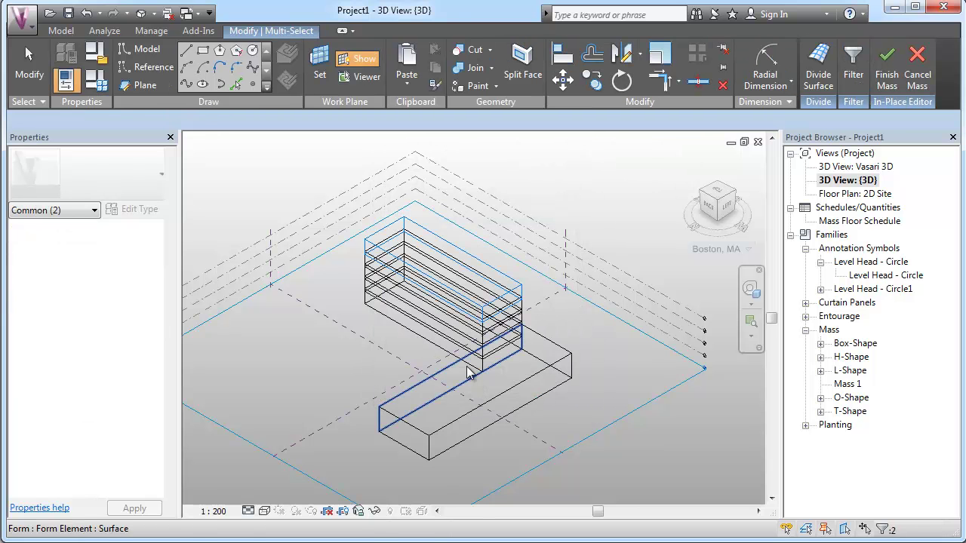
click(886, 62)
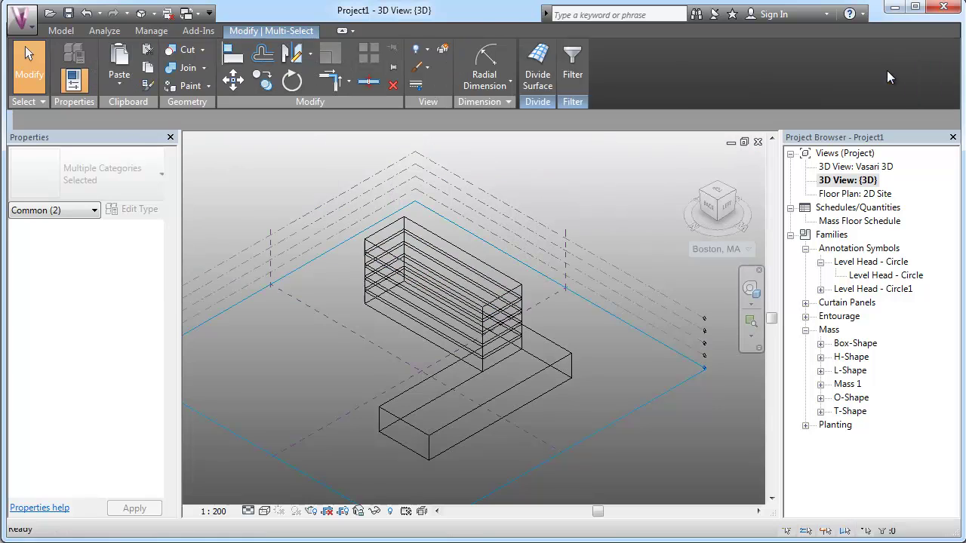
Step: Reopen the mass for in-place editing and examine the stacked floor forms and the tall block they overlap from several angles
key(Tab)
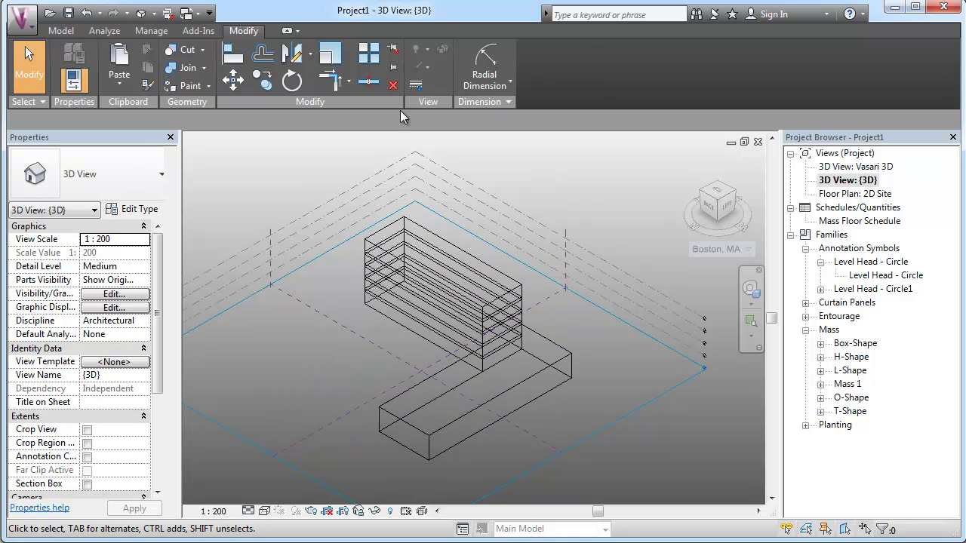
click(437, 288)
click(535, 72)
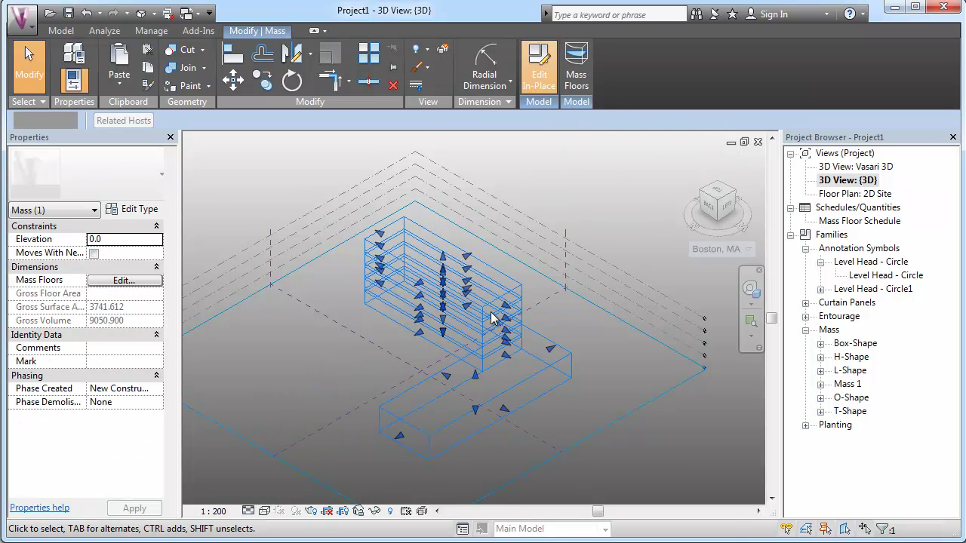
key(Tab)
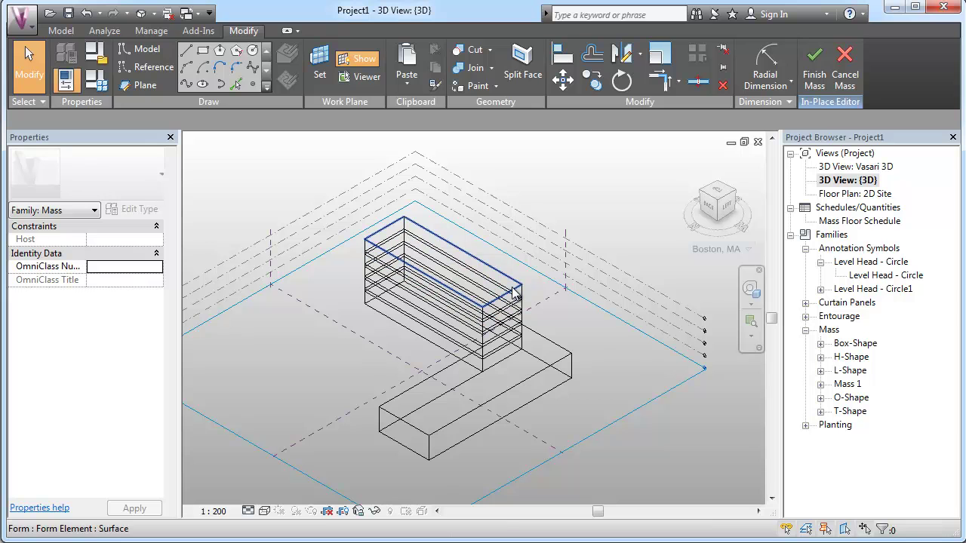
key(Tab)
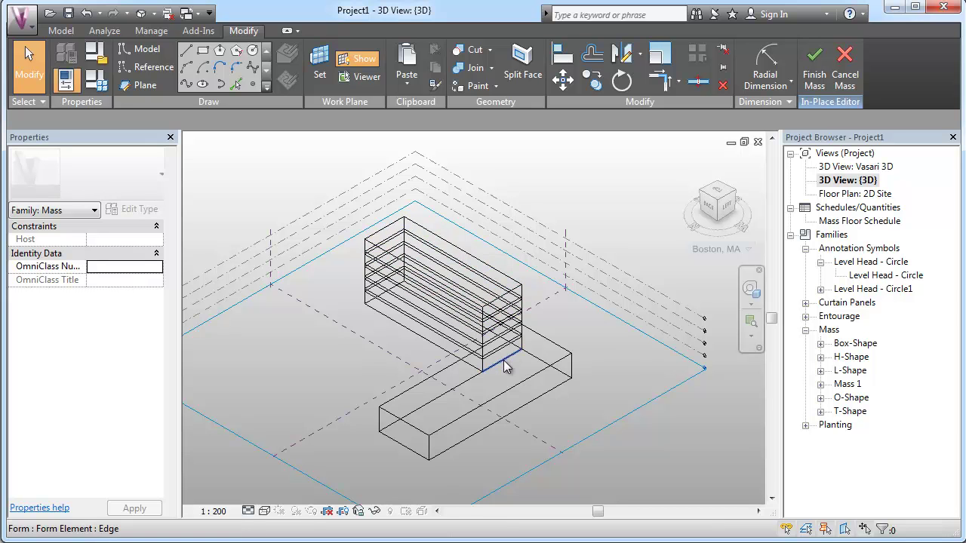
key(Tab)
click(444, 351)
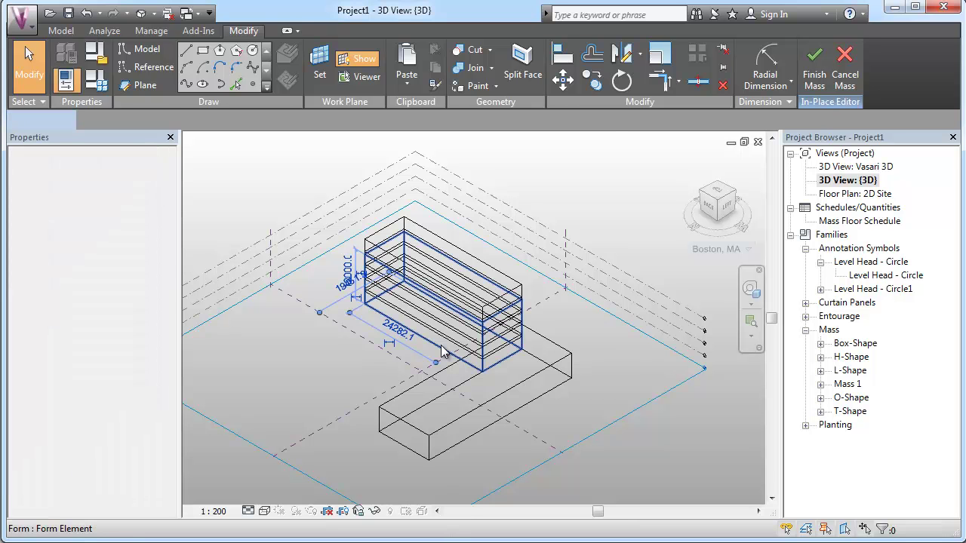
key(Escape)
scroll(460, 350, up, 2)
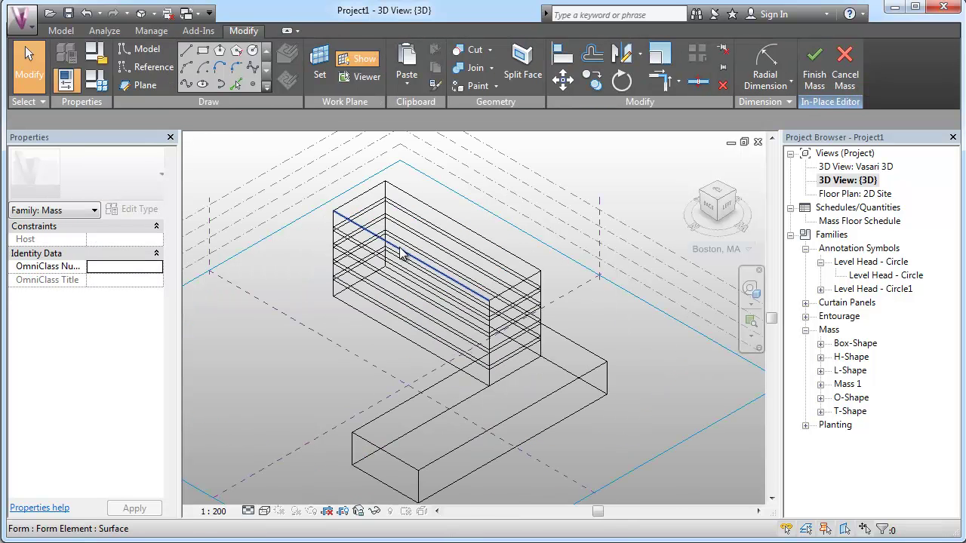
middle_drag(341, 345, 518, 283)
scroll(366, 334, up, 3)
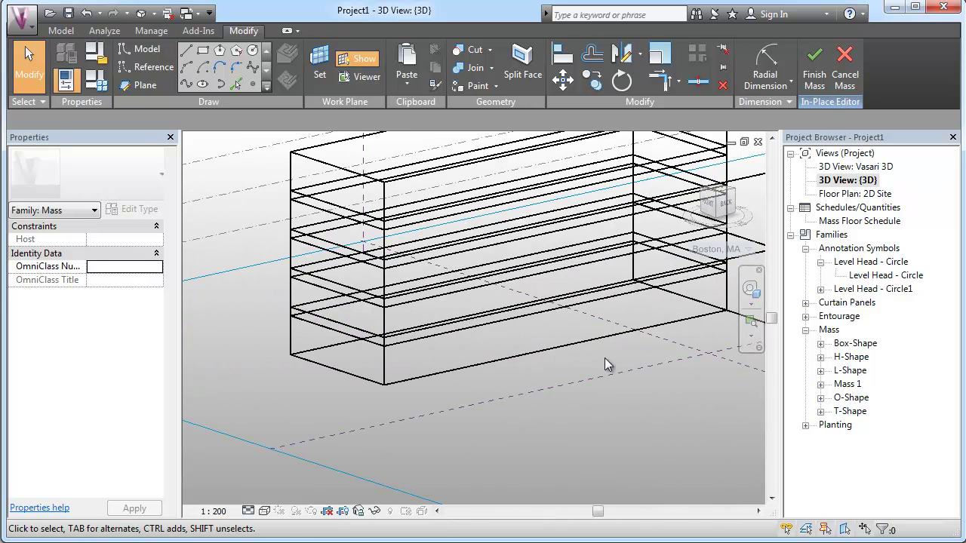
scroll(595, 386, down, 3)
shift+middle_drag(369, 389, 426, 388)
scroll(433, 368, down, 2)
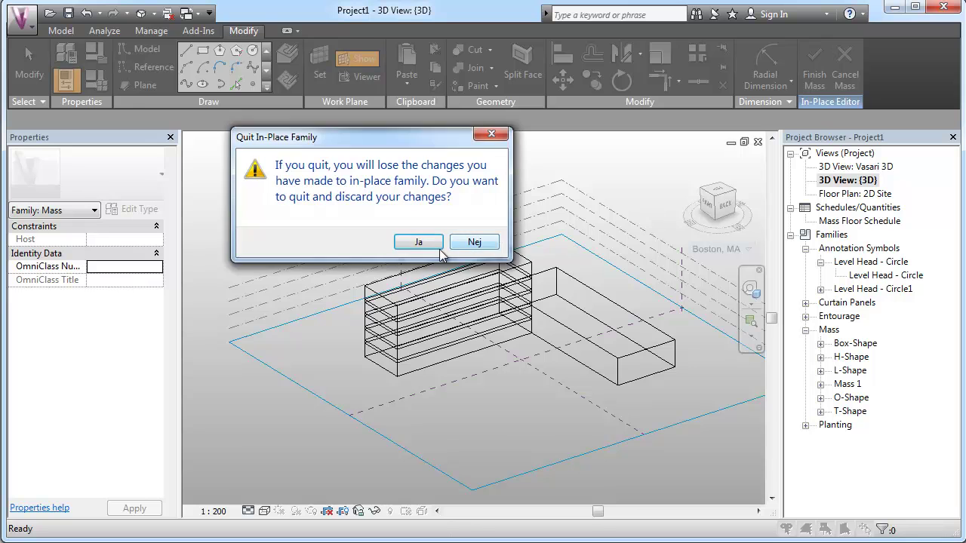
Step: Quit in-place editing, discarding the changes, and delete the whole mass
click(419, 240)
click(448, 331)
key(Delete)
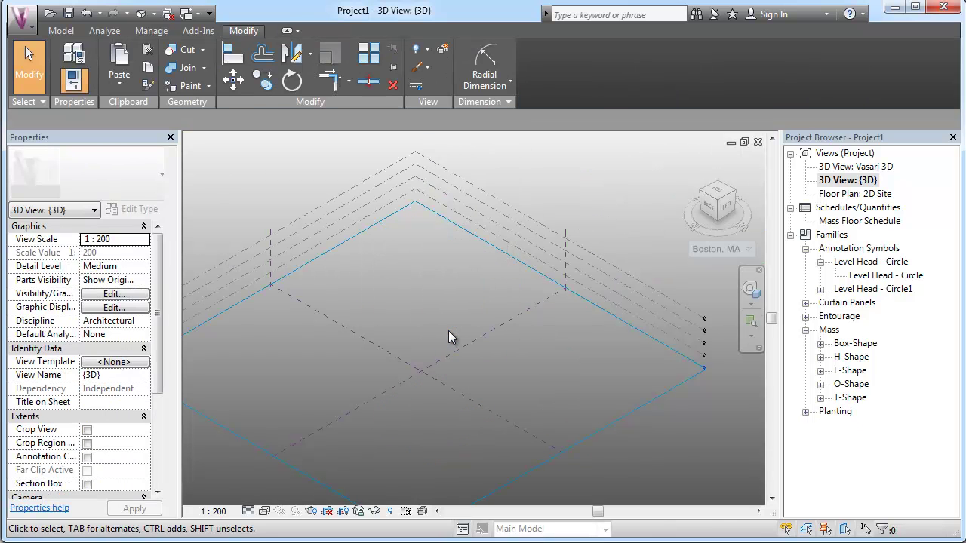
Step: Start a new in-place conceptual mass and sketch a large rectangle on Level 1 across the crossing reference planes
click(61, 30)
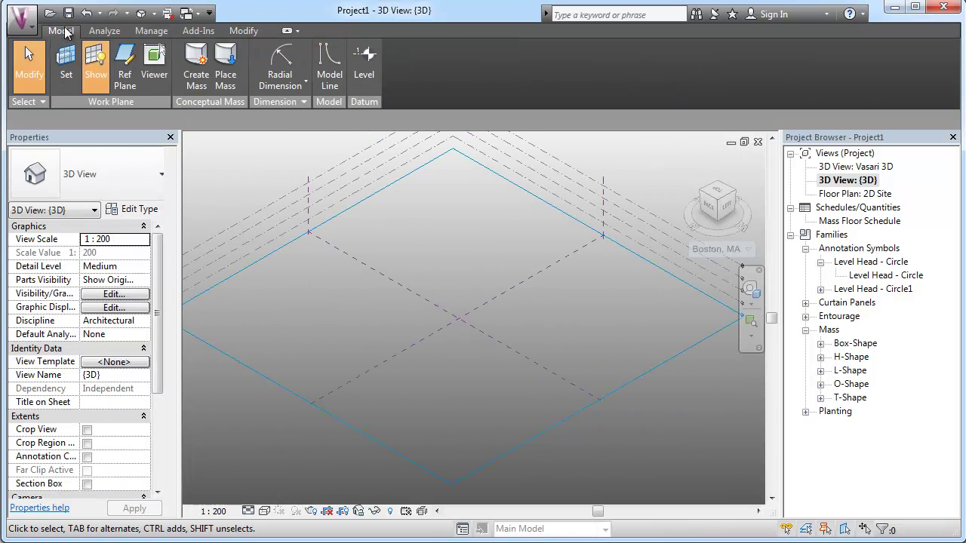
click(196, 64)
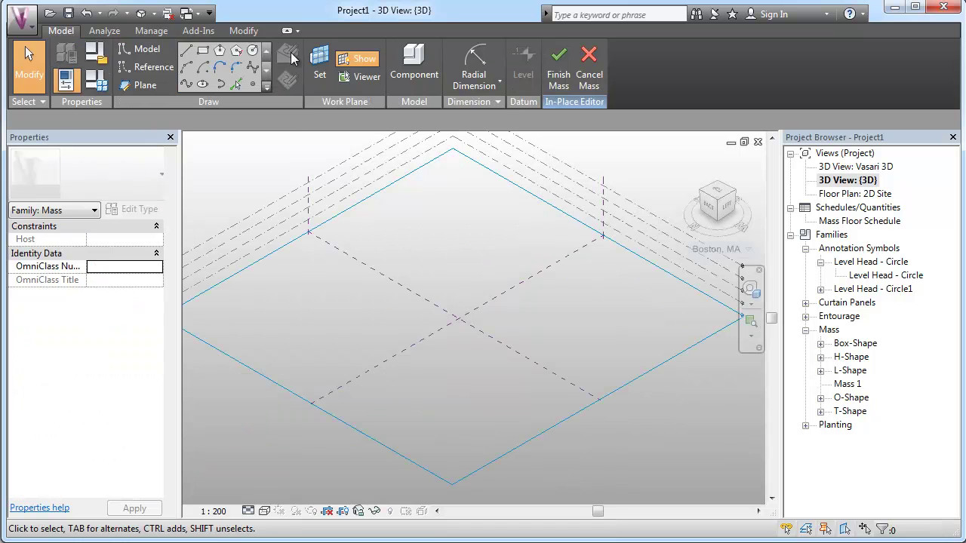
click(202, 49)
click(303, 303)
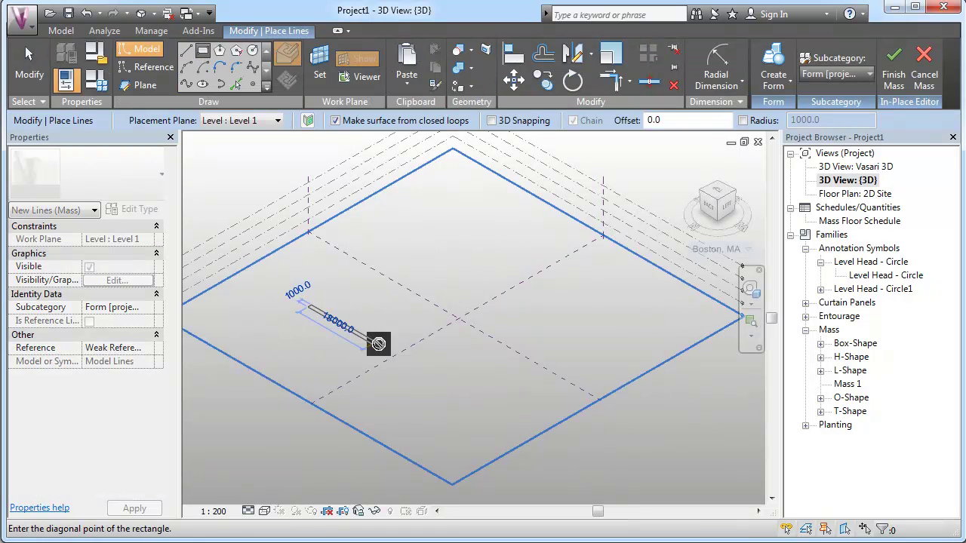
click(557, 302)
key(Escape)
key(Escape)
Step: Pull the rectangle's surface upward into a solid block about 19376 high and select its top face
click(506, 338)
click(518, 330)
click(517, 334)
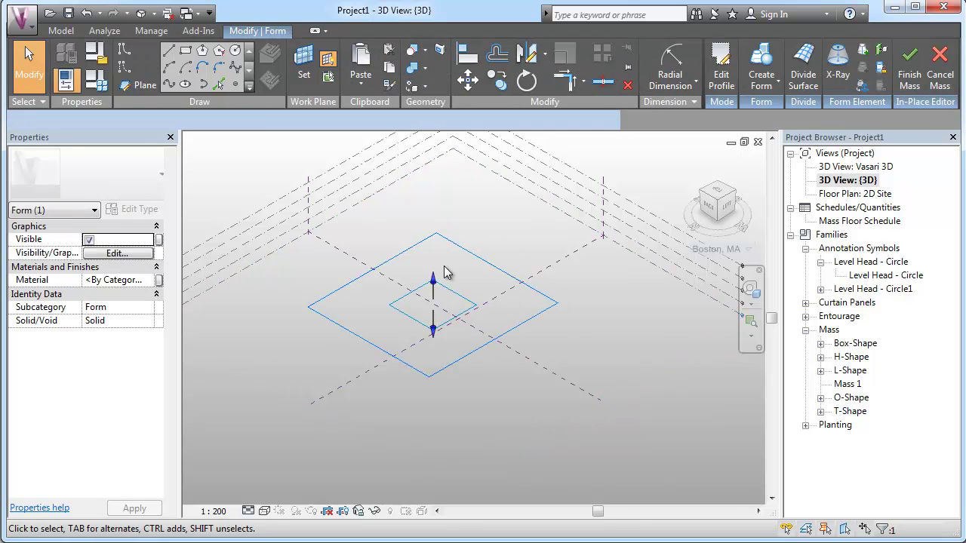
drag(433, 285, 432, 205)
click(494, 360)
shift+middle_drag(447, 403, 462, 383)
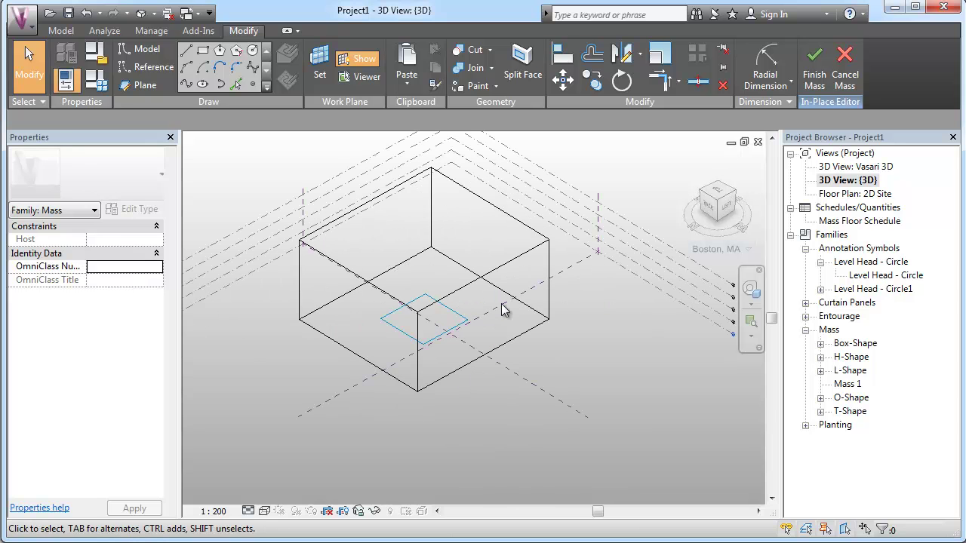
click(519, 240)
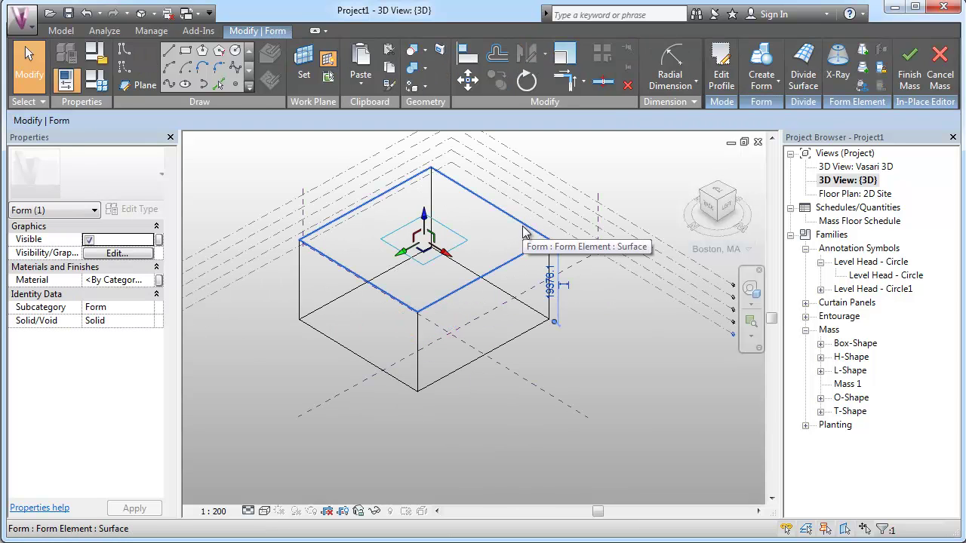
Step: Make the block's temporary height dimension permanent, leave its value unedited, and select the dimension
click(555, 283)
scroll(555, 294, up, 3)
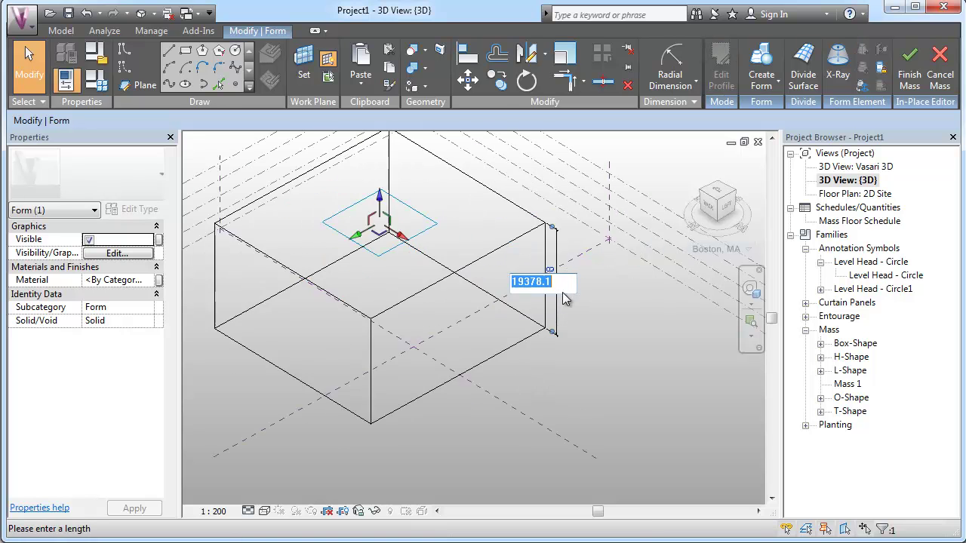
key(Escape)
key(Escape)
click(552, 315)
scroll(558, 309, up, 3)
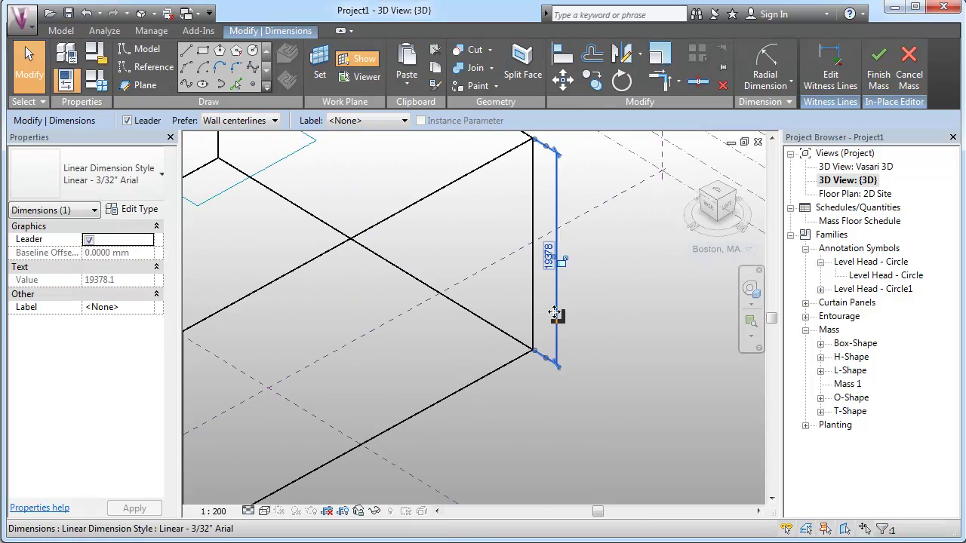
Step: Start a new label parameter for the height dimension, choose Instance, and cancel it
click(364, 121)
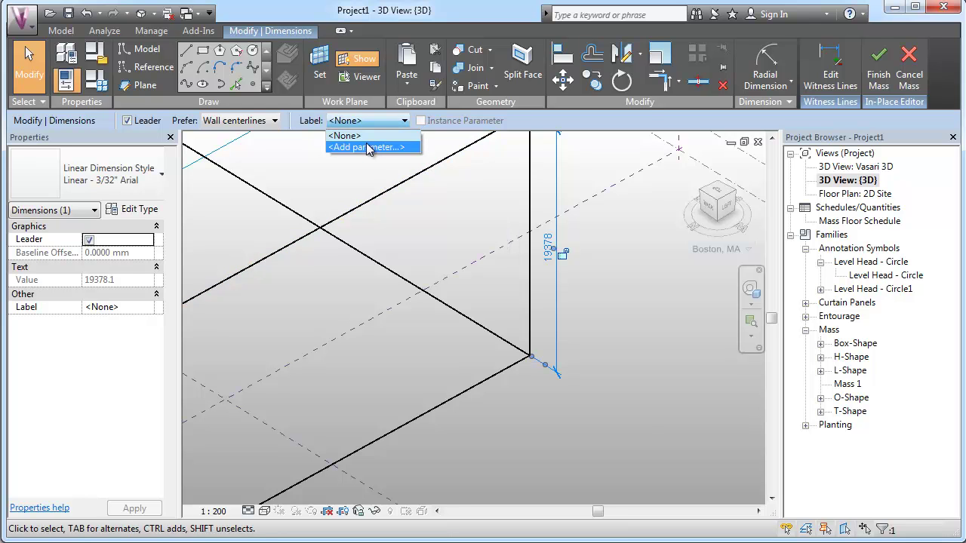
click(368, 147)
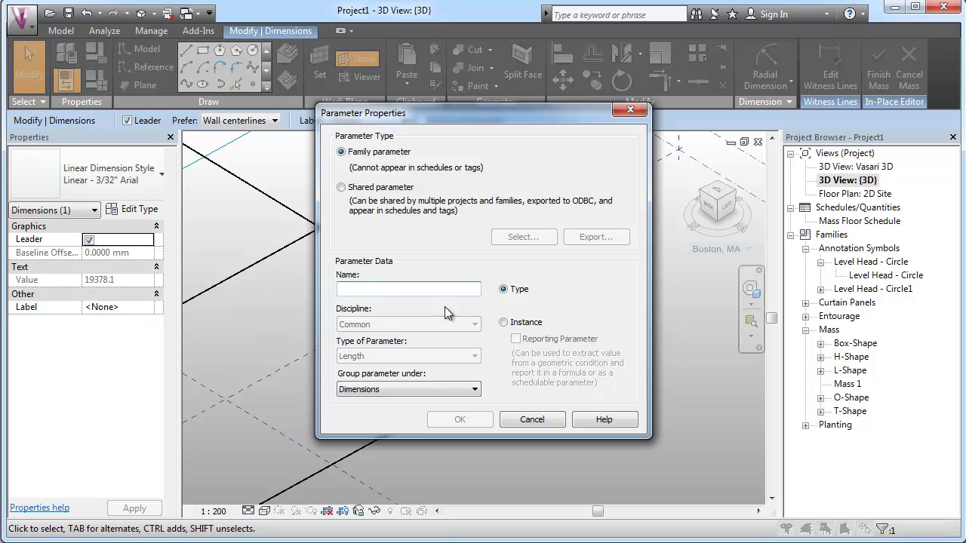
click(504, 323)
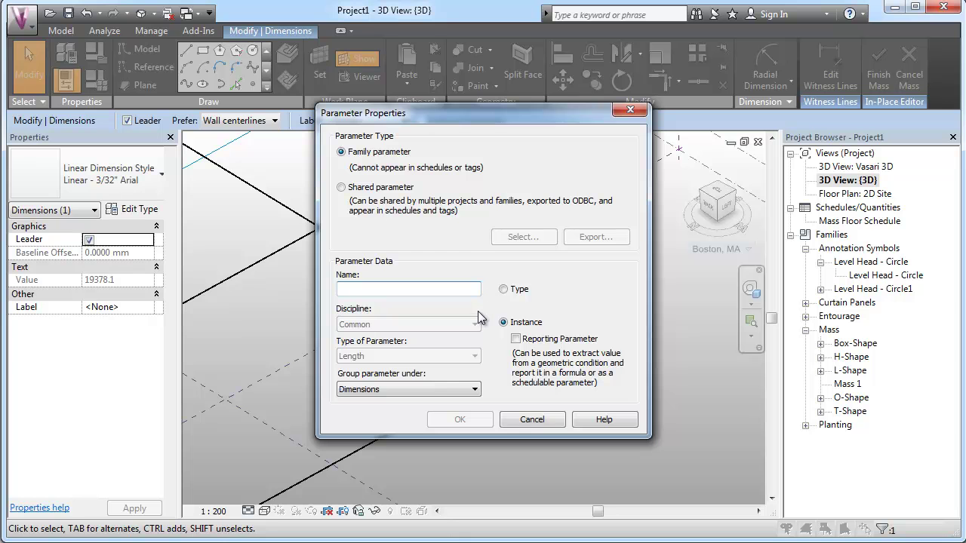
click(547, 423)
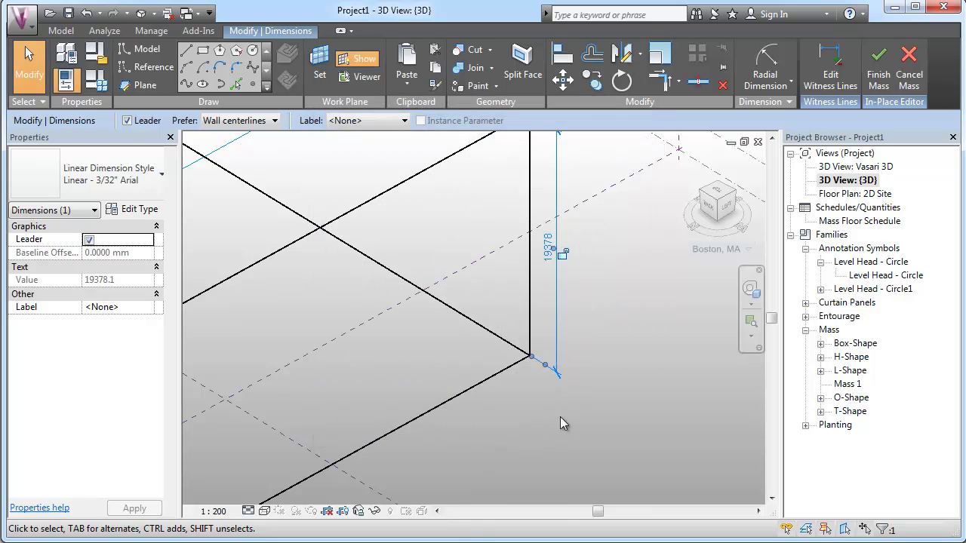
Step: Deselect the height dimension and undo making it permanent
click(611, 377)
click(577, 359)
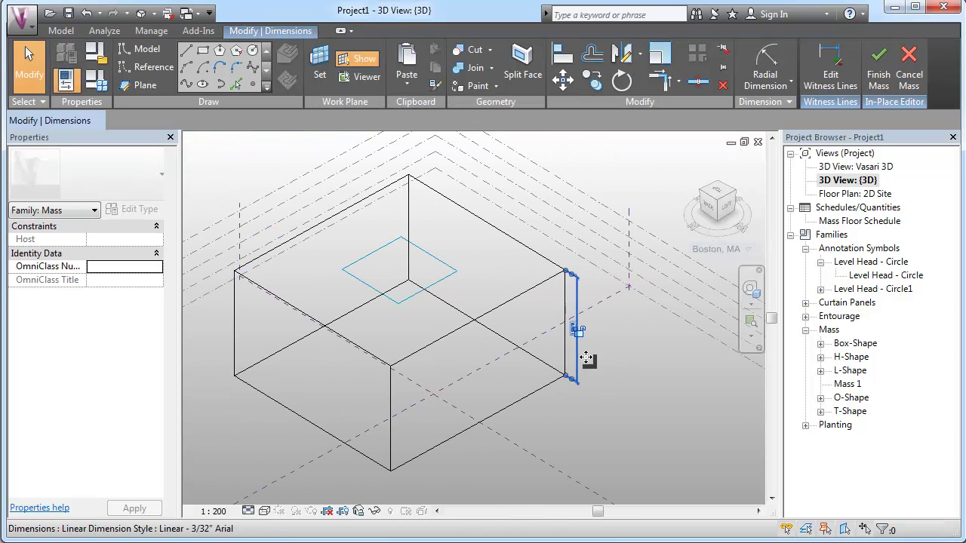
key(ctrl+z)
Step: Finish the in-place mass, select it, and give it mass floors on Level 1 through Level 5
scroll(522, 359, down, 2)
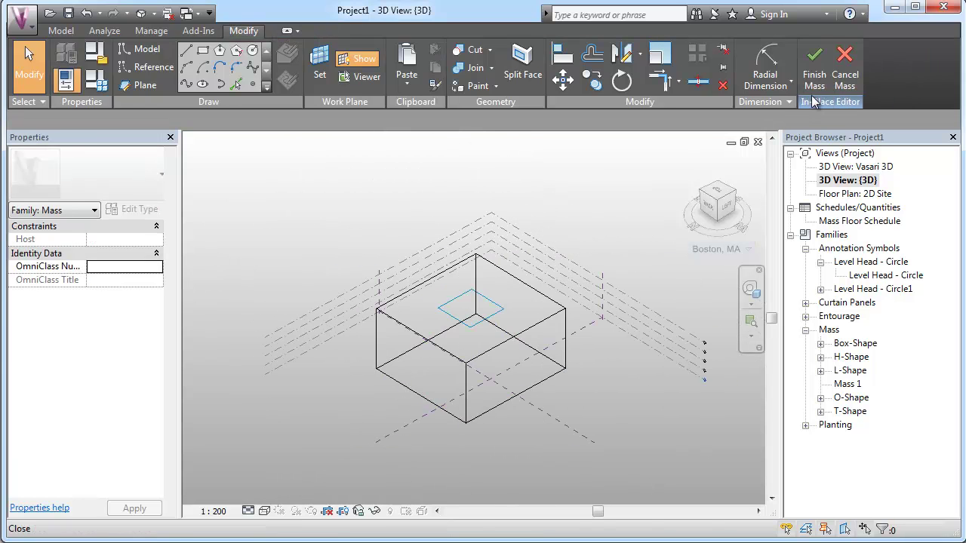
click(814, 67)
click(398, 380)
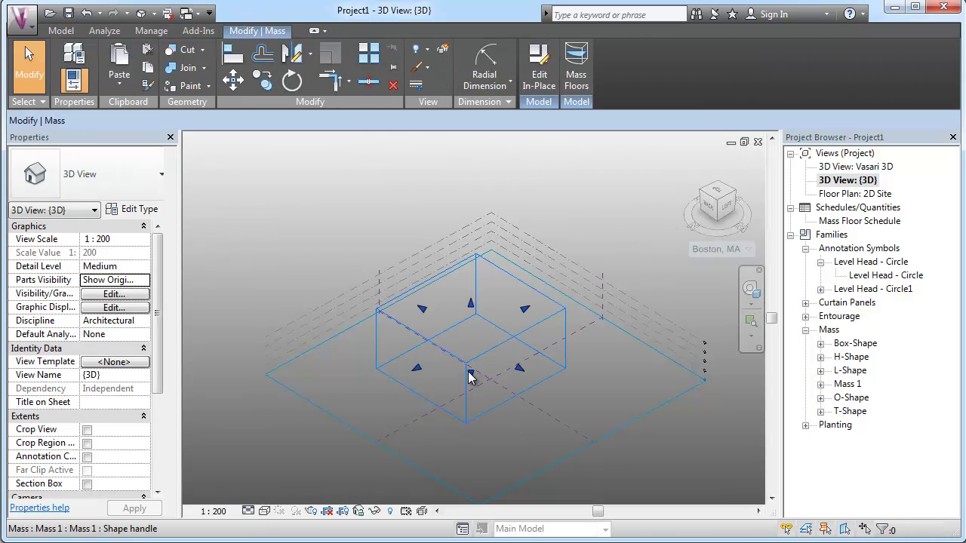
click(573, 76)
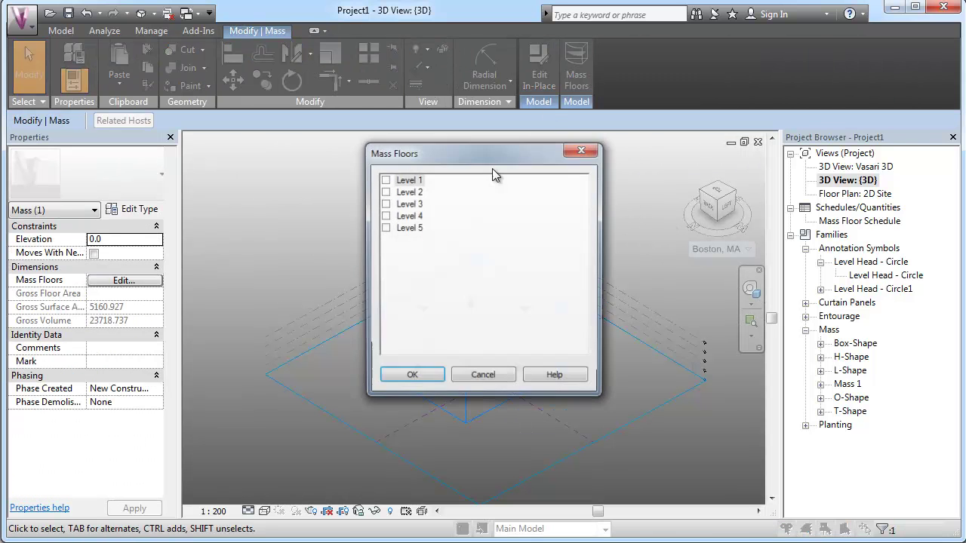
shift+click(394, 230)
click(412, 382)
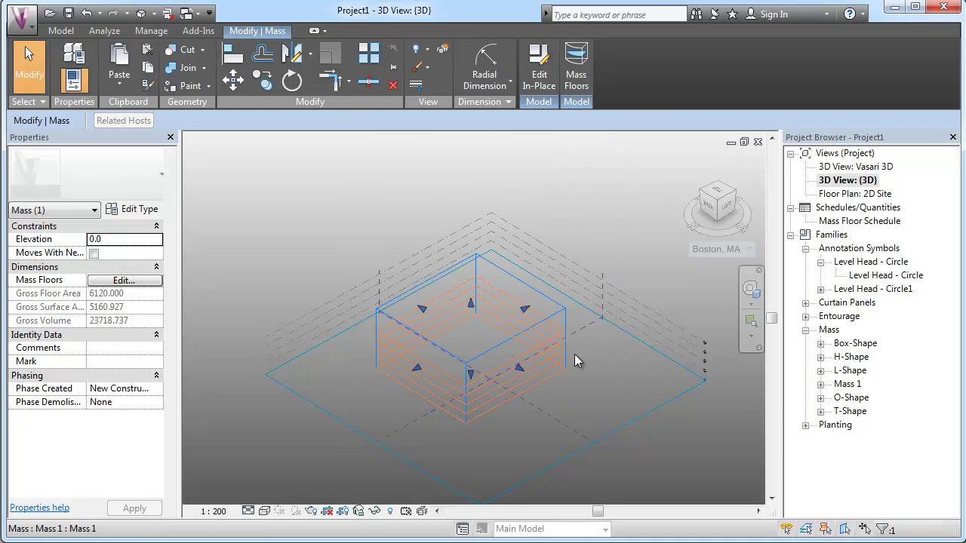
scroll(505, 377, up, 2)
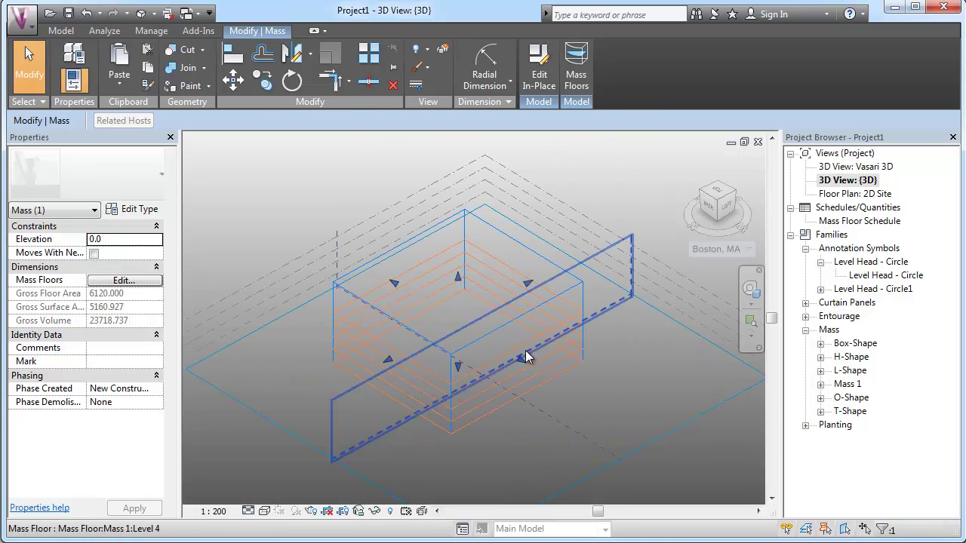
Step: Check the Mass Floor Schedule and the Vasari 3D view, and return to the {3D} view facing another corner
double_click(845, 220)
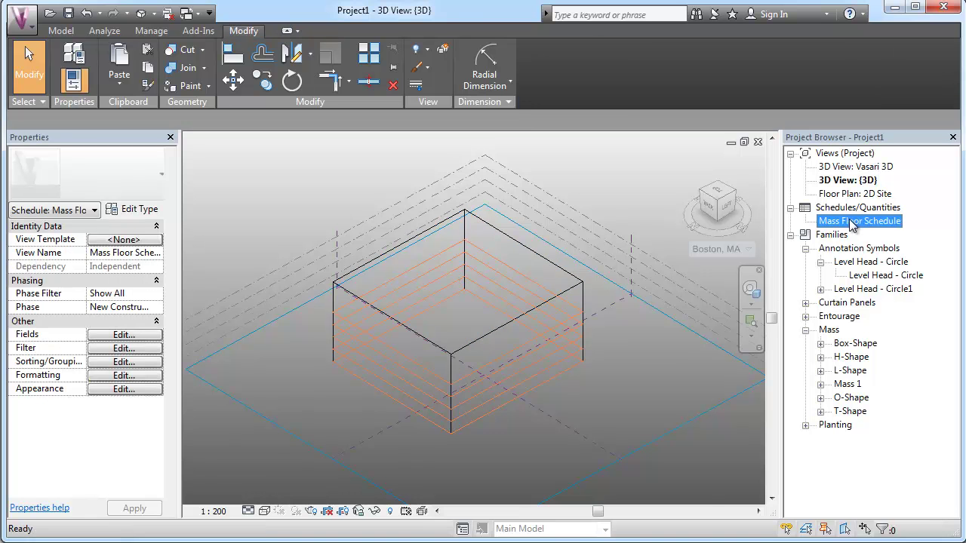
double_click(856, 167)
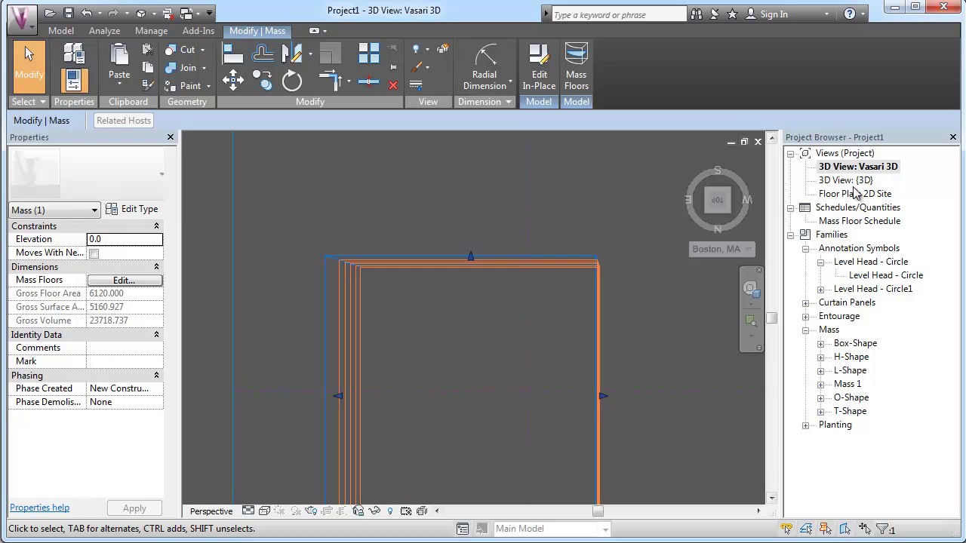
double_click(847, 180)
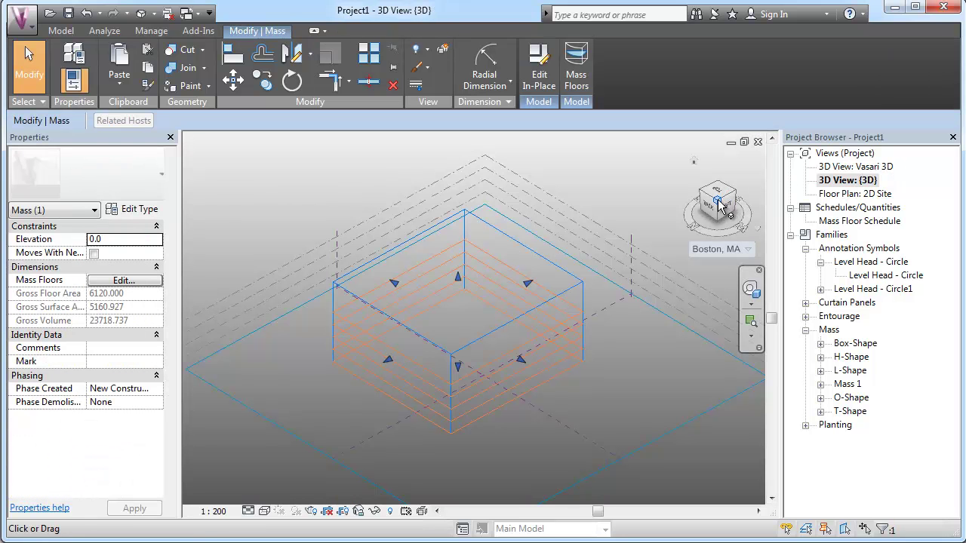
click(702, 190)
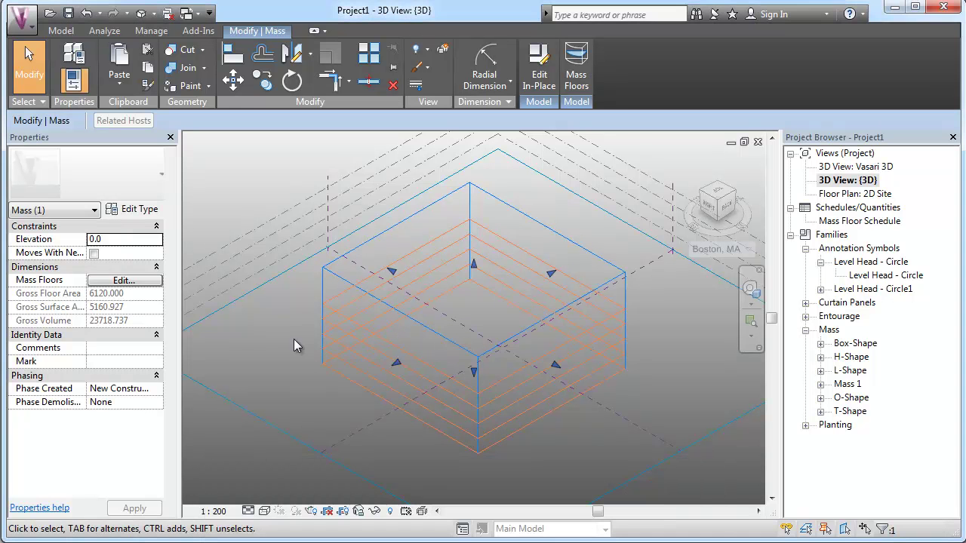
Step: Switch to the Vasari project's {3D} view and examine the central building complex from its opposite side
click(188, 13)
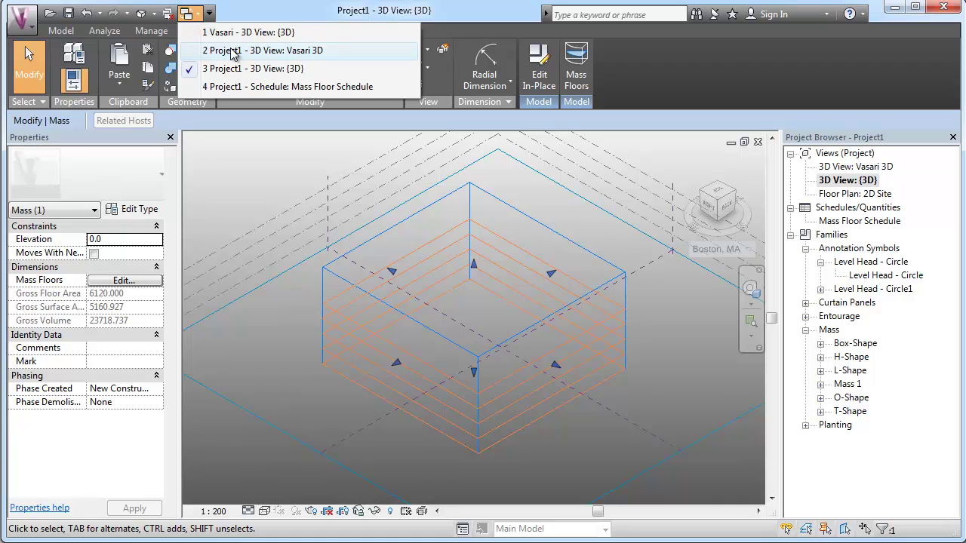
click(249, 33)
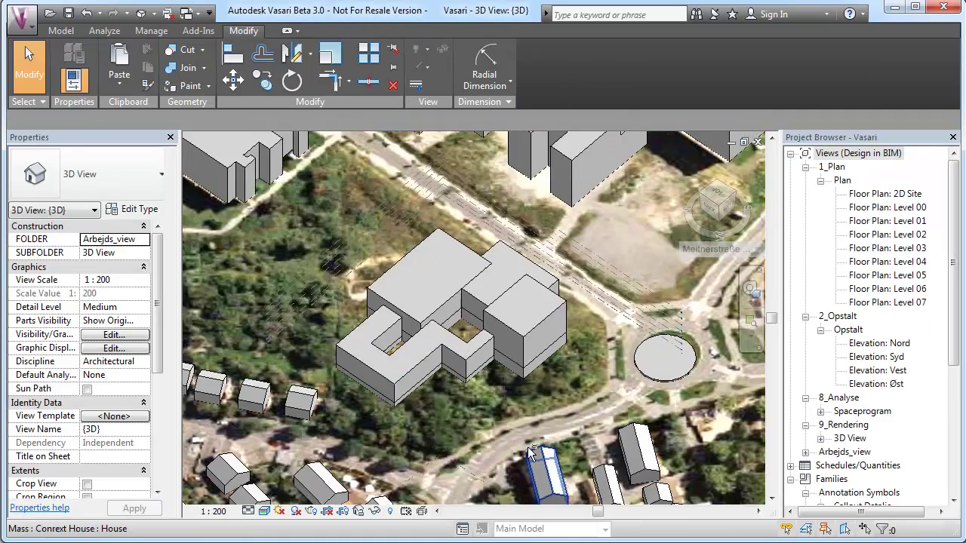
scroll(515, 401, down, 2)
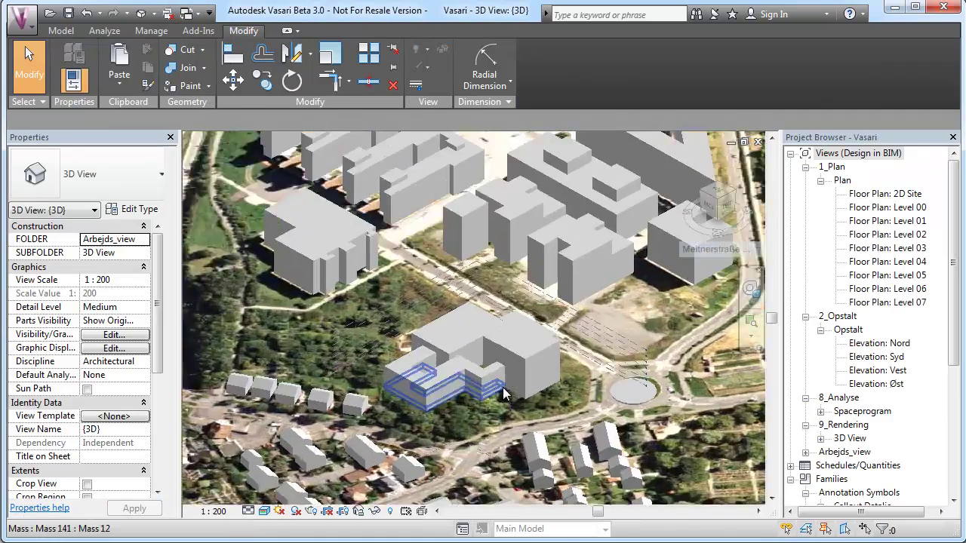
scroll(504, 392, up, 2)
shift+middle_drag(540, 437, 528, 354)
scroll(543, 347, up, 3)
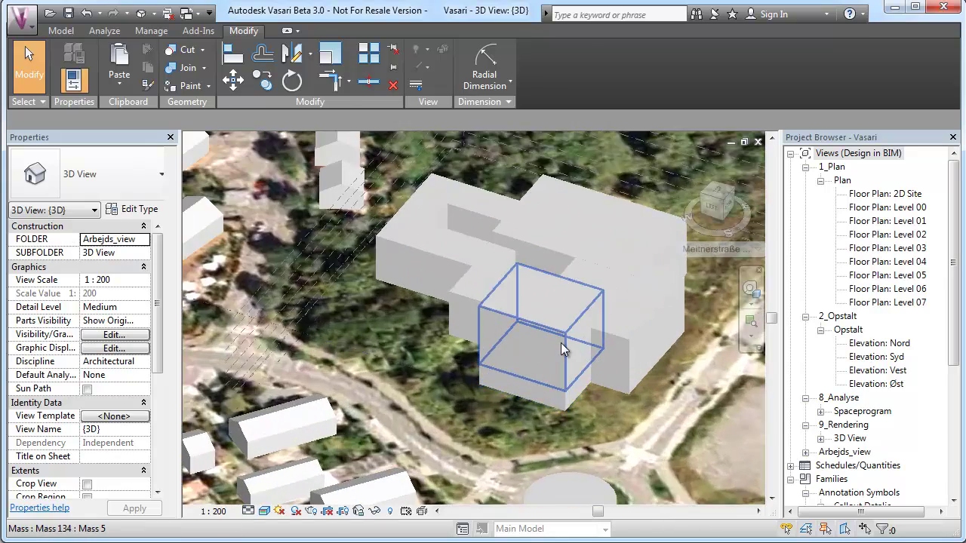
Step: Select the box mass standing on the low base at the complex's corner and open it for in-place editing
click(560, 343)
scroll(560, 342, up, 2)
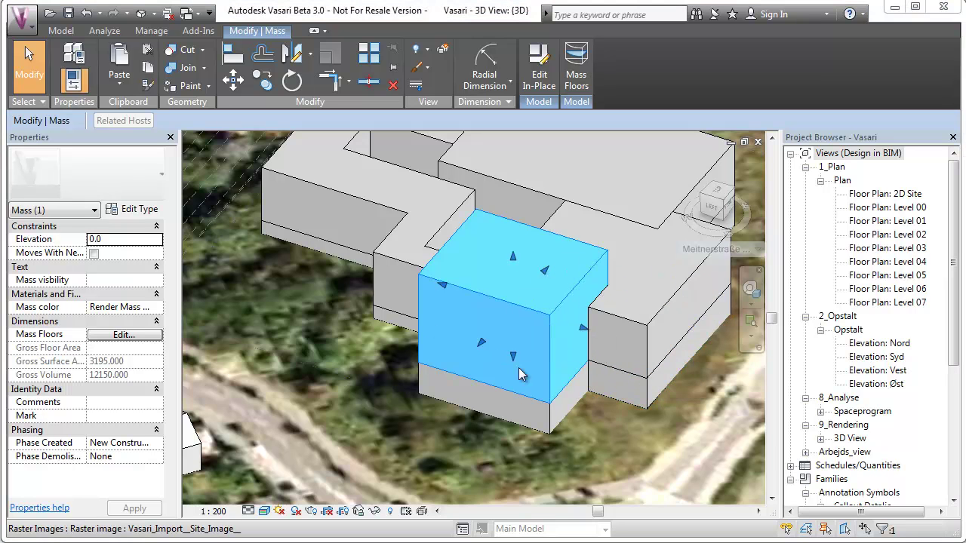
click(443, 366)
scroll(466, 337, up, 1)
click(466, 337)
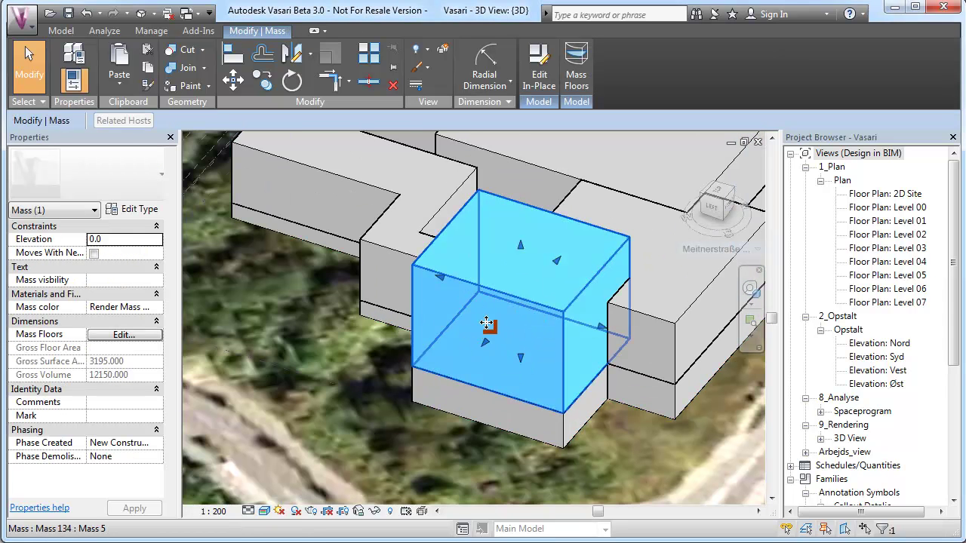
click(539, 74)
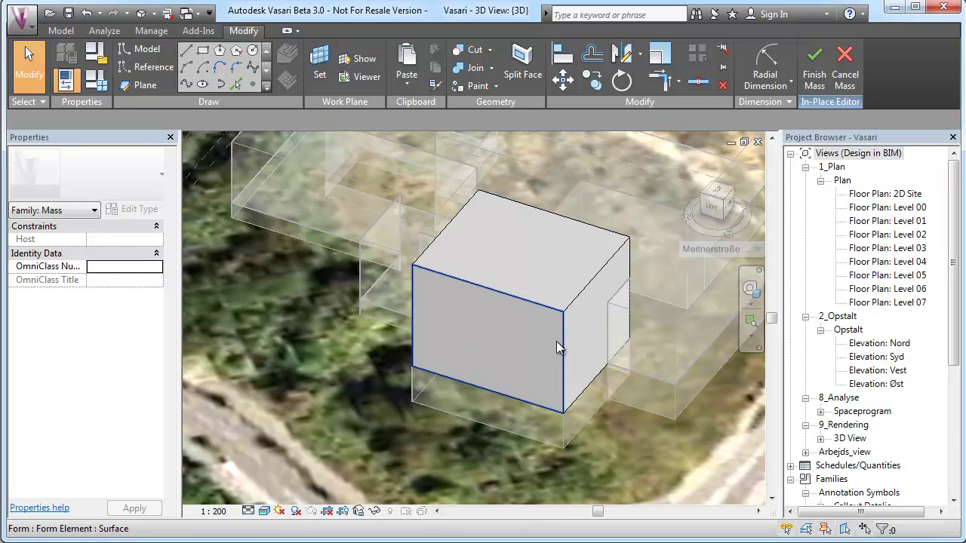
Step: Divide the box's large front face into a 10 by 10 UV grid
shift+middle_drag(544, 344, 424, 409)
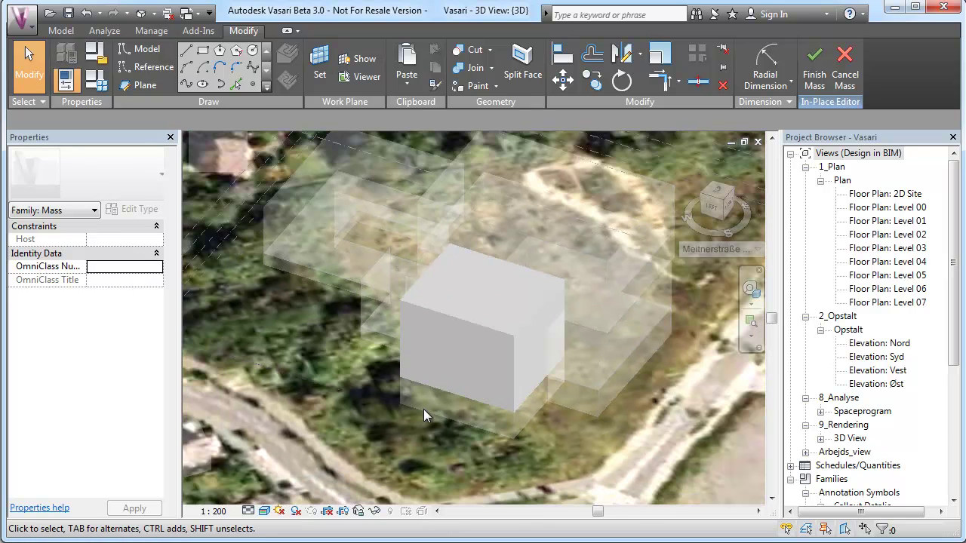
click(449, 363)
scroll(449, 355, up, 2)
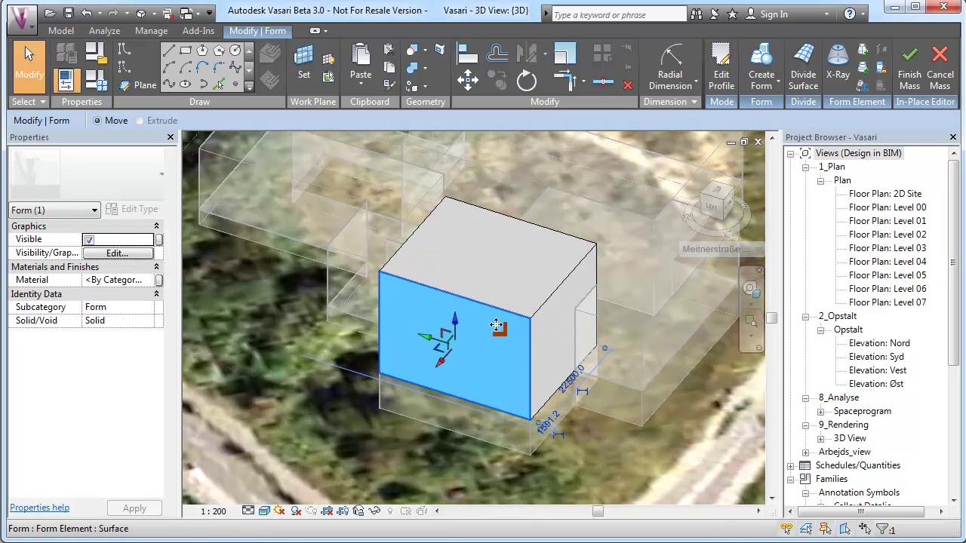
click(803, 76)
scroll(494, 428, up, 2)
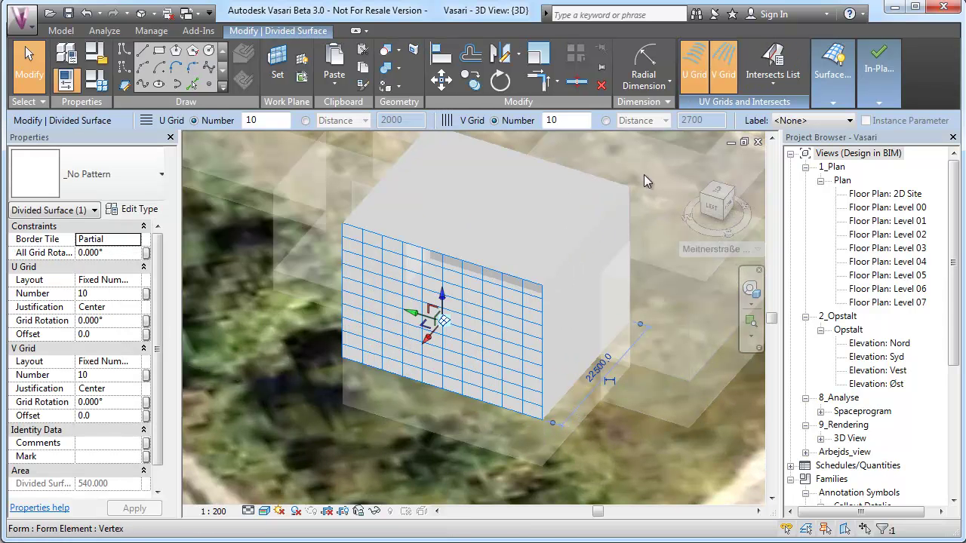
click(755, 83)
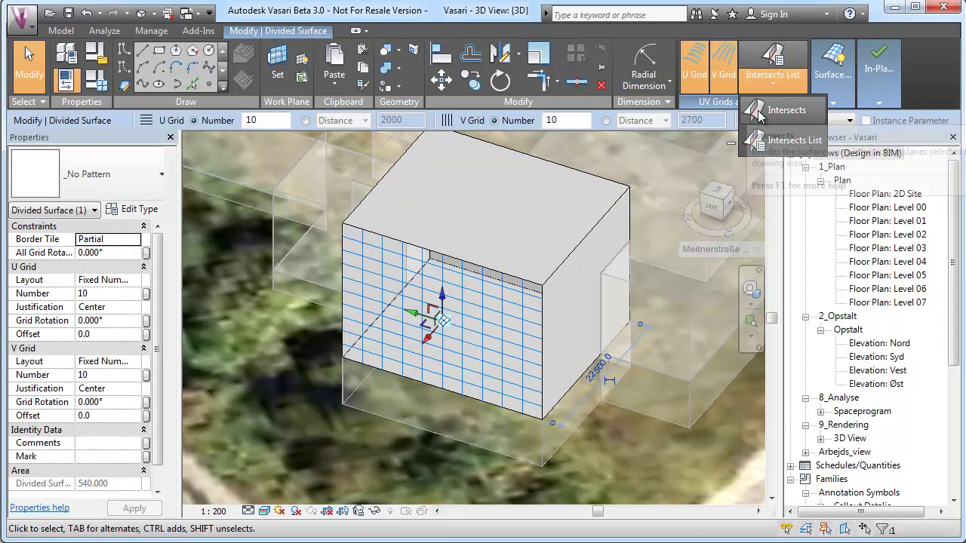
click(792, 111)
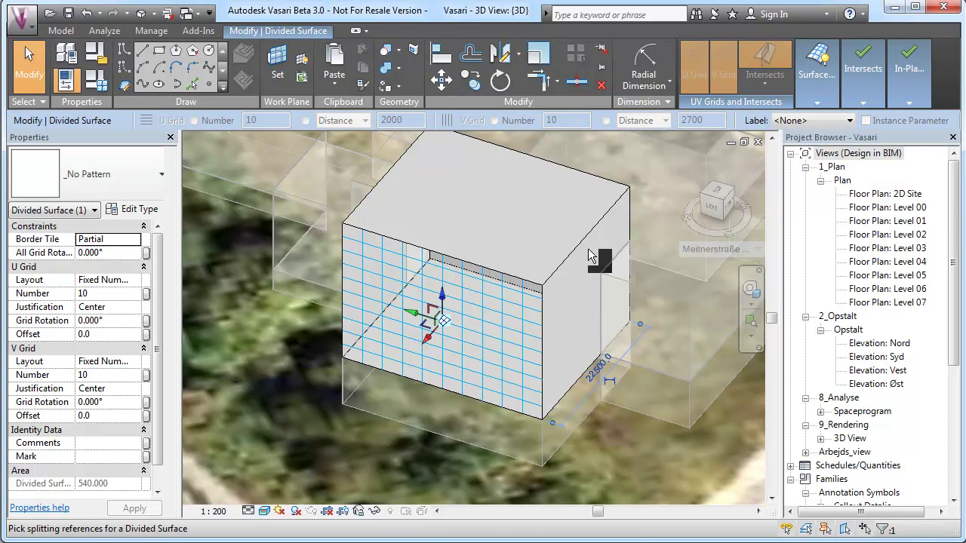
mouse_move(804, 96)
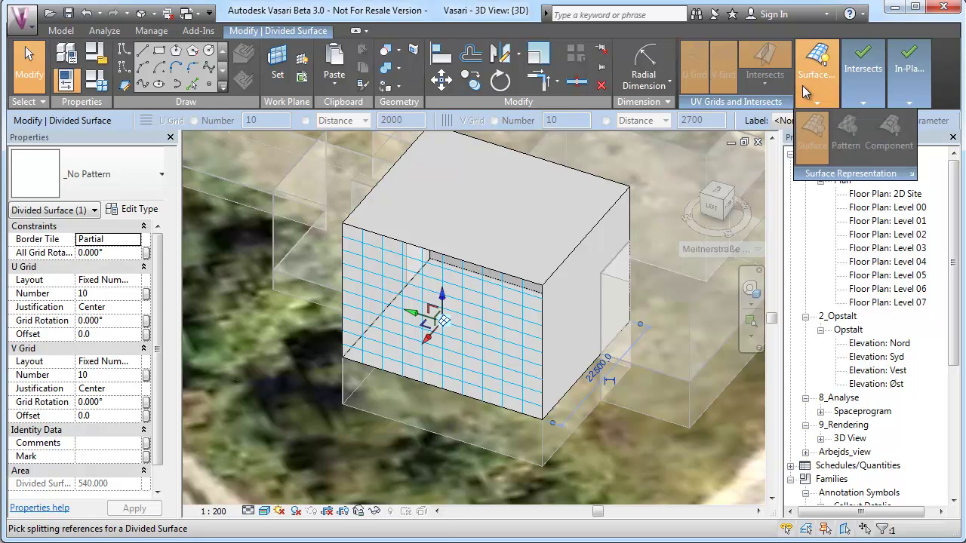
mouse_move(915, 102)
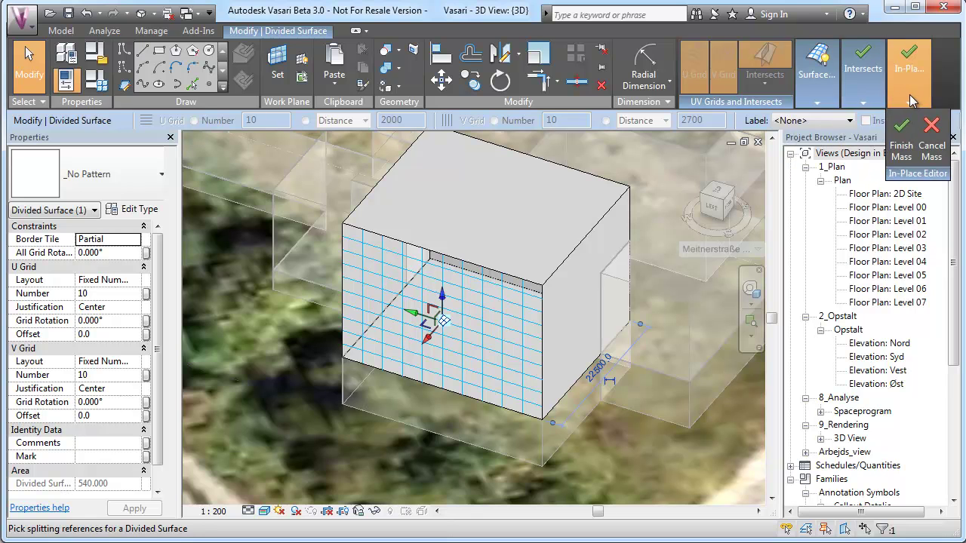
key(Escape)
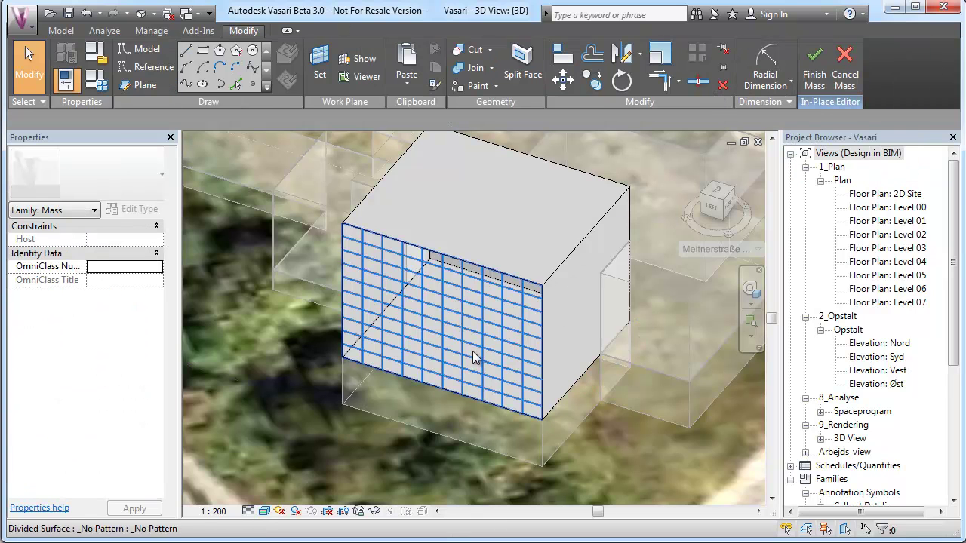
Step: Intersect the divided front surface with the named references Level 00 through Level 07 using the Intersects List
click(474, 358)
click(769, 83)
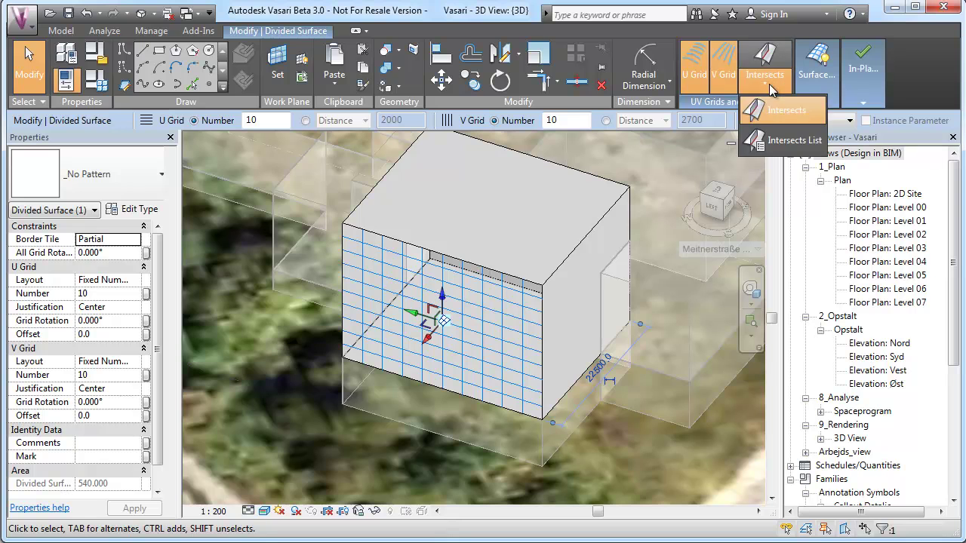
click(792, 139)
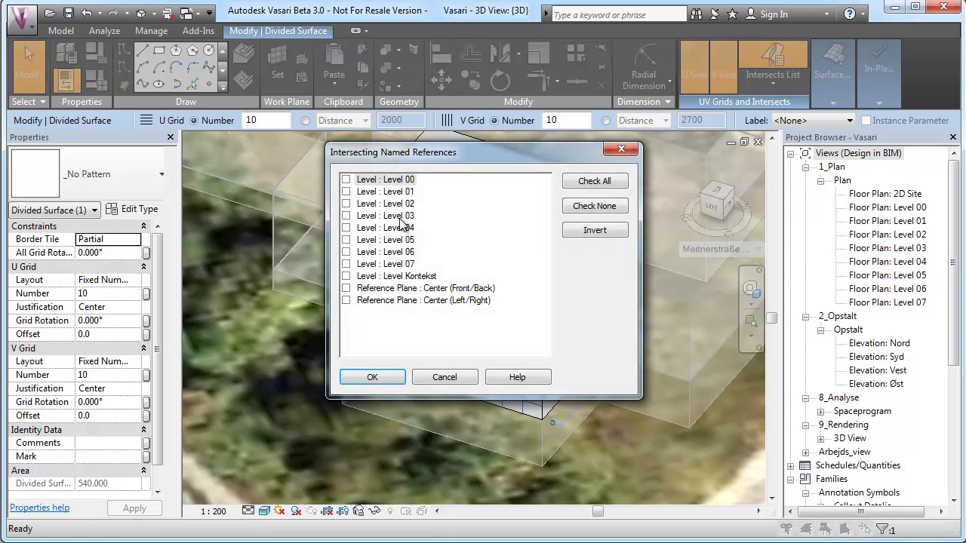
shift+click(401, 265)
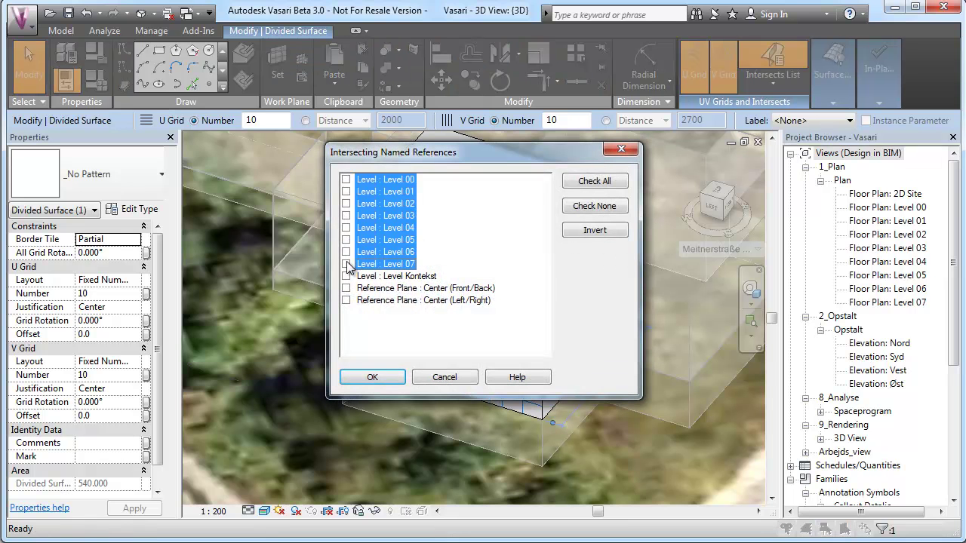
click(388, 375)
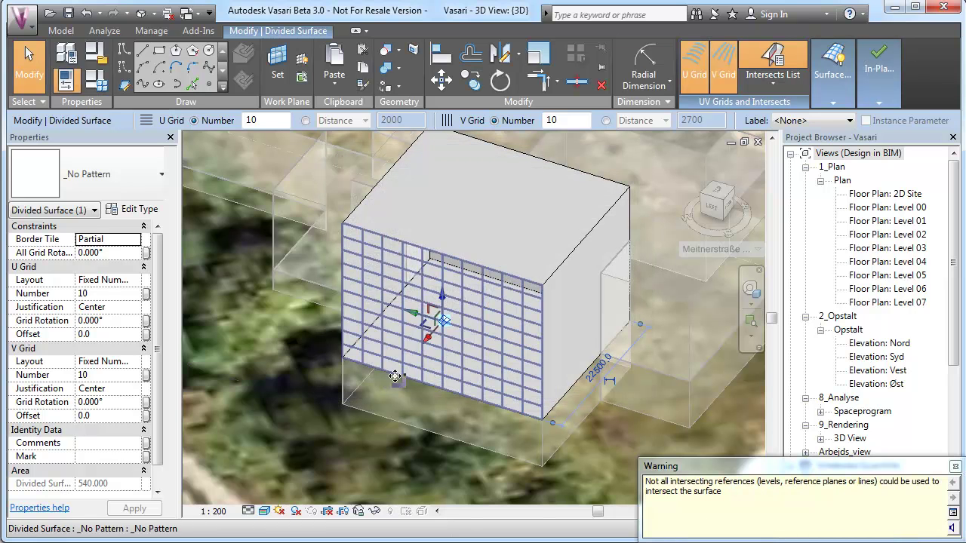
Step: Try a U Grid number of 20 on the divided front surface, and restore it to 10
click(955, 467)
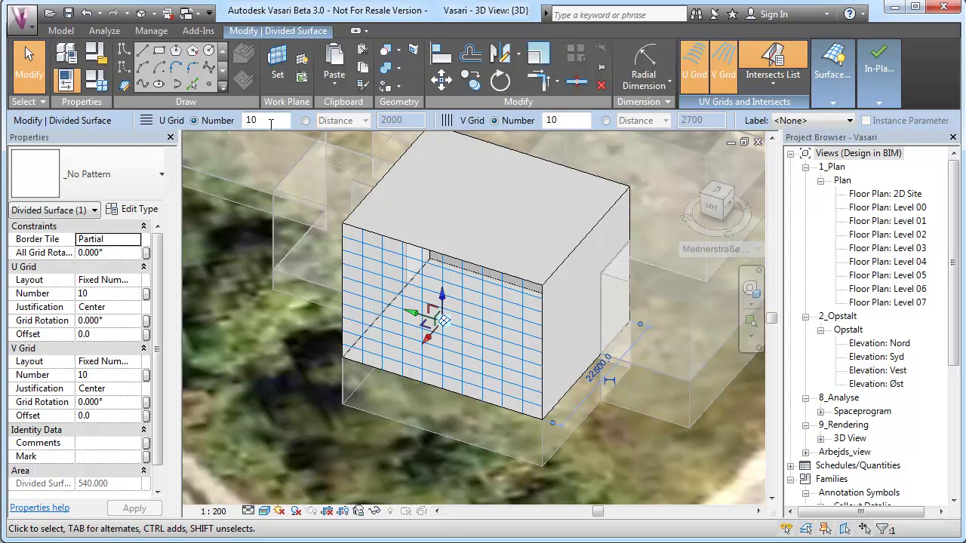
text(20)
key(Return)
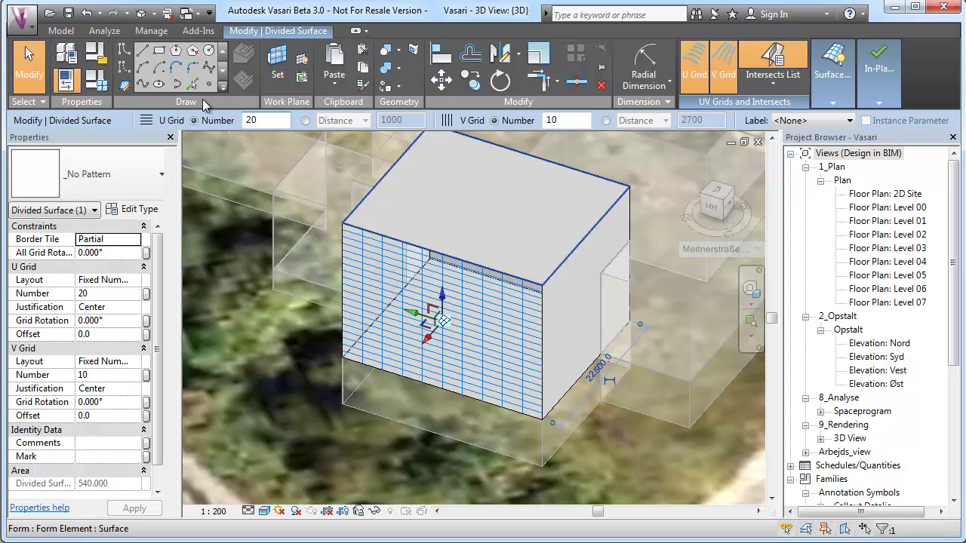
key(Return)
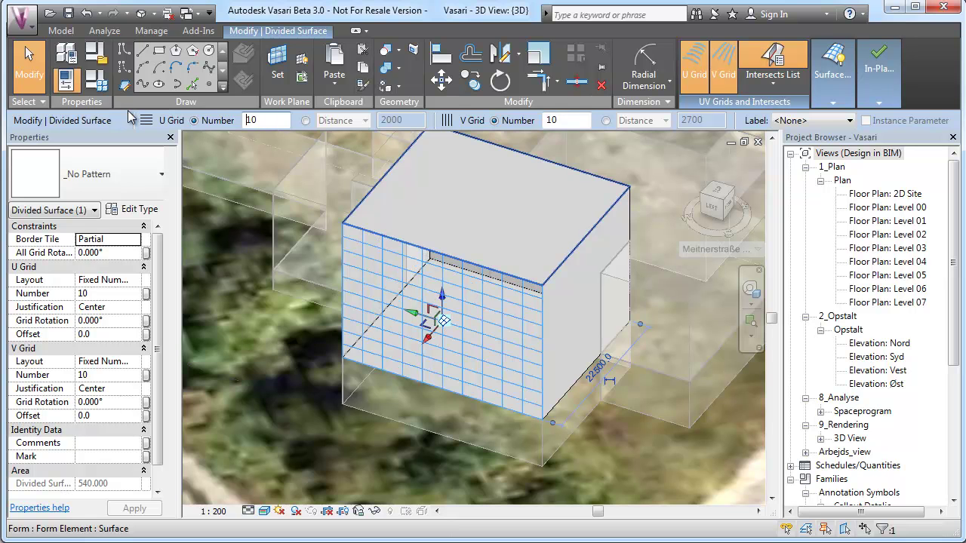
Step: Try the 1/3 Step pattern on the divided front surface and apply the Rectangle pattern instead
click(116, 179)
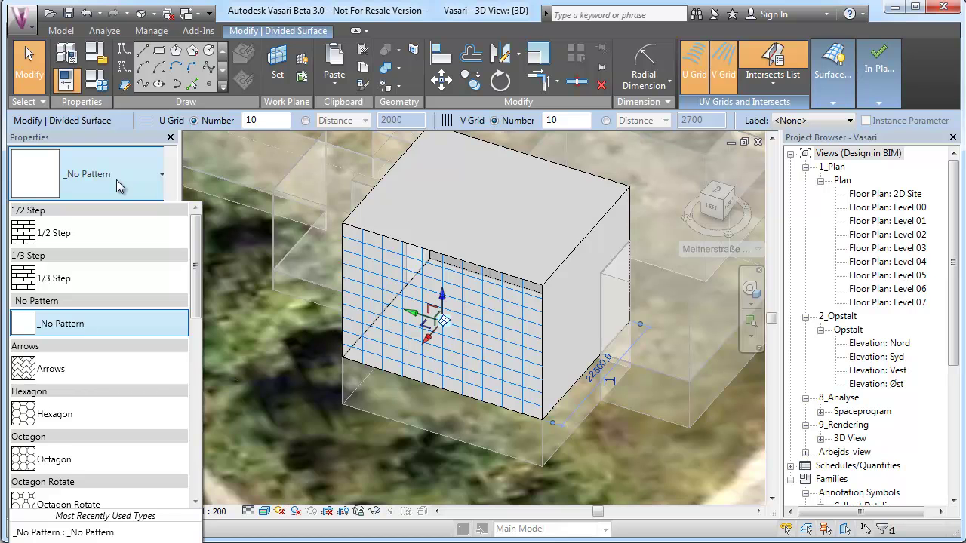
click(108, 277)
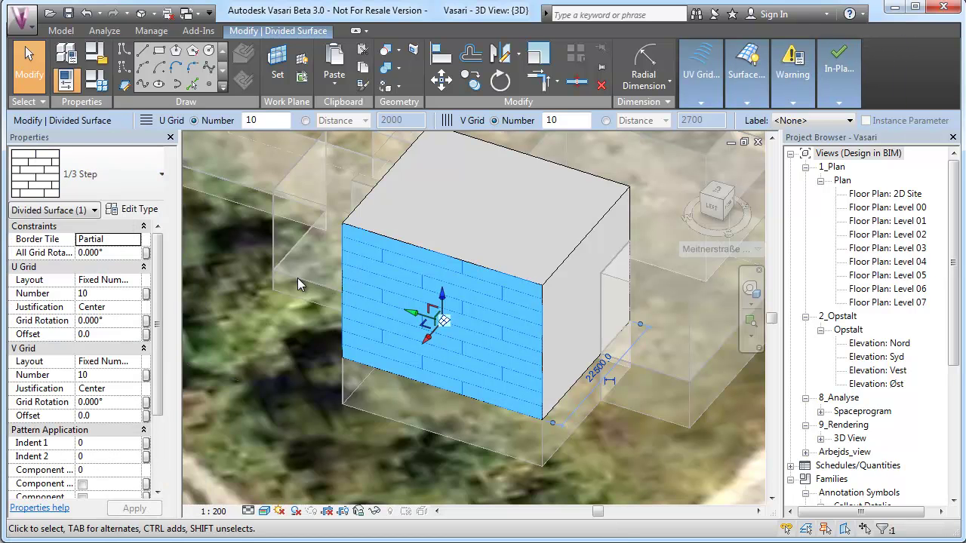
click(114, 175)
scroll(118, 385, down, 2)
scroll(117, 385, down, 3)
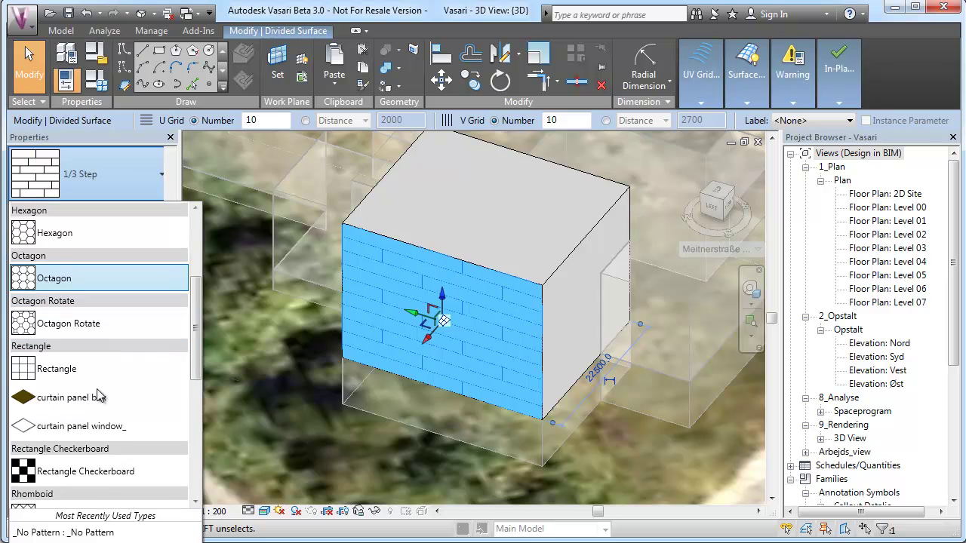
click(56, 332)
shift+middle_drag(396, 388, 435, 367)
key(Escape)
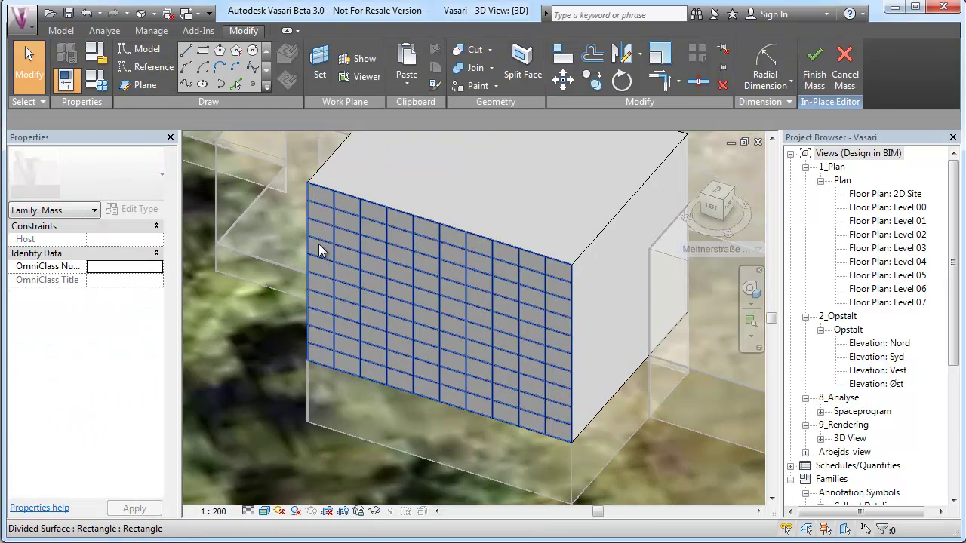
Step: Set the patterned front surface's U Grid number to 5 so its rows follow the level spacing
scroll(320, 251, down, 2)
click(711, 207)
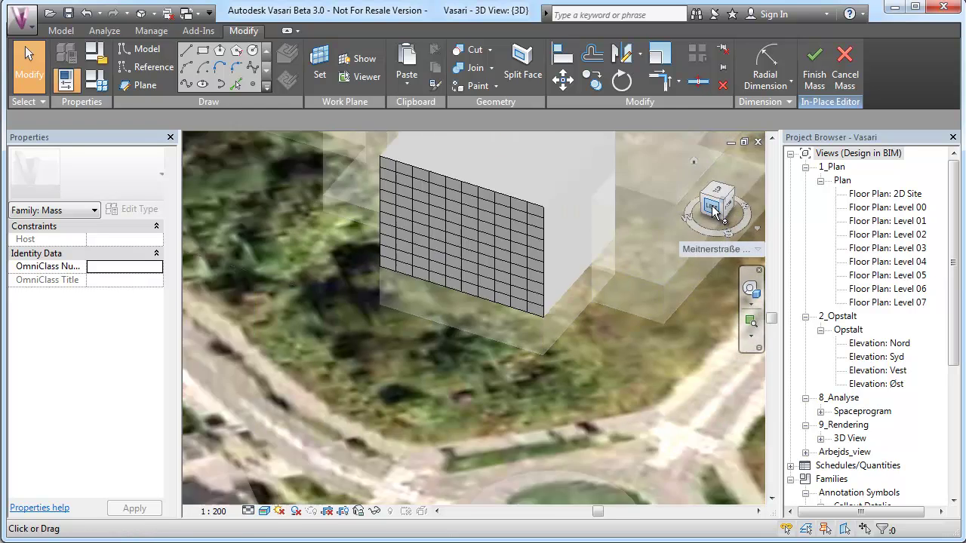
scroll(468, 316, up, 6)
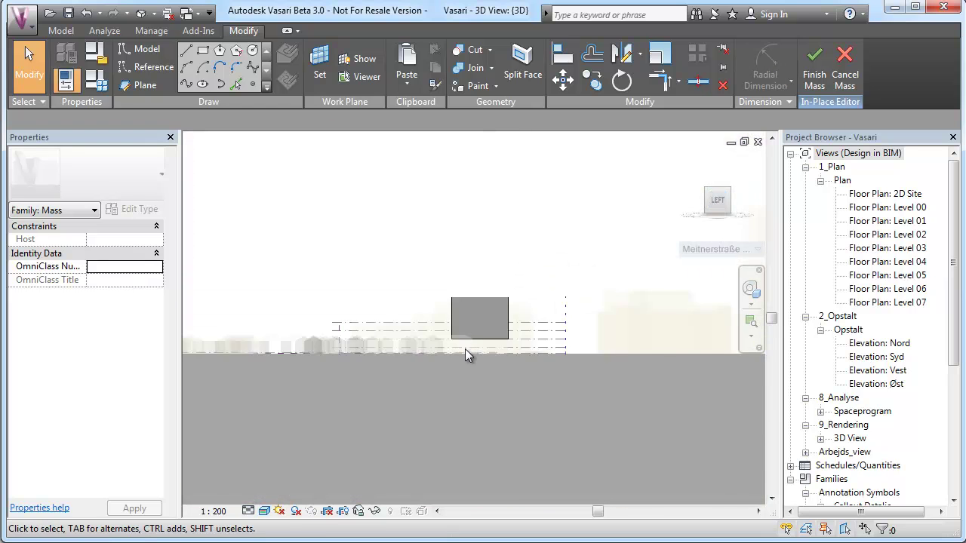
click(475, 325)
key(Escape)
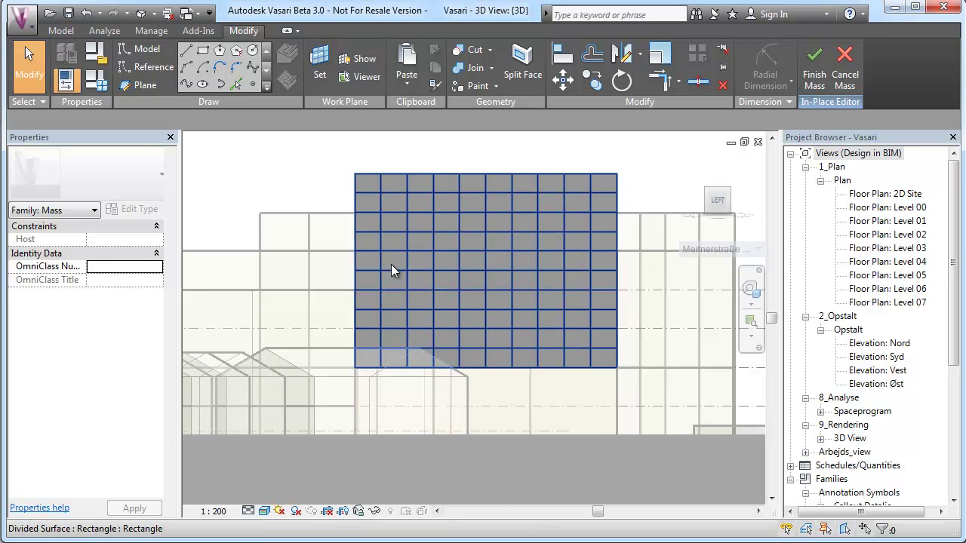
scroll(386, 340, down, 1)
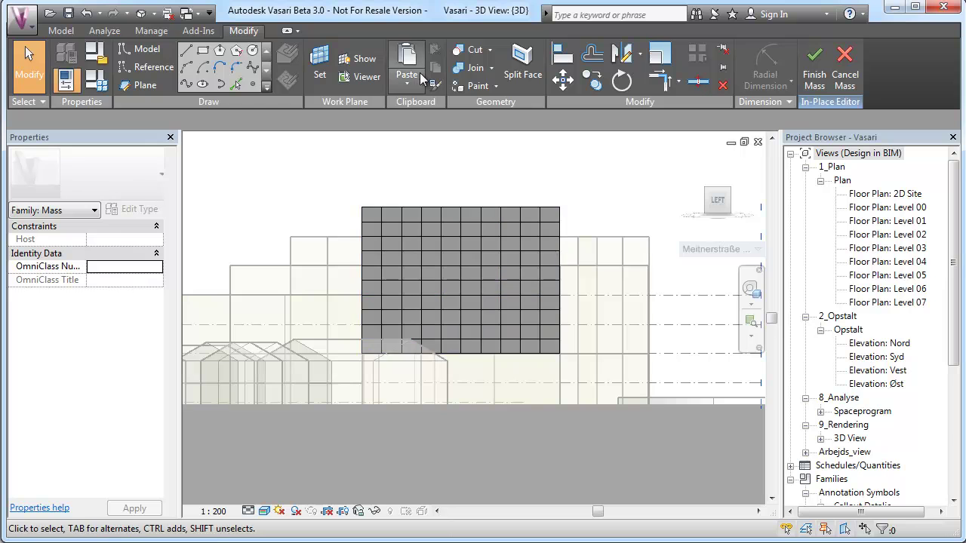
click(525, 252)
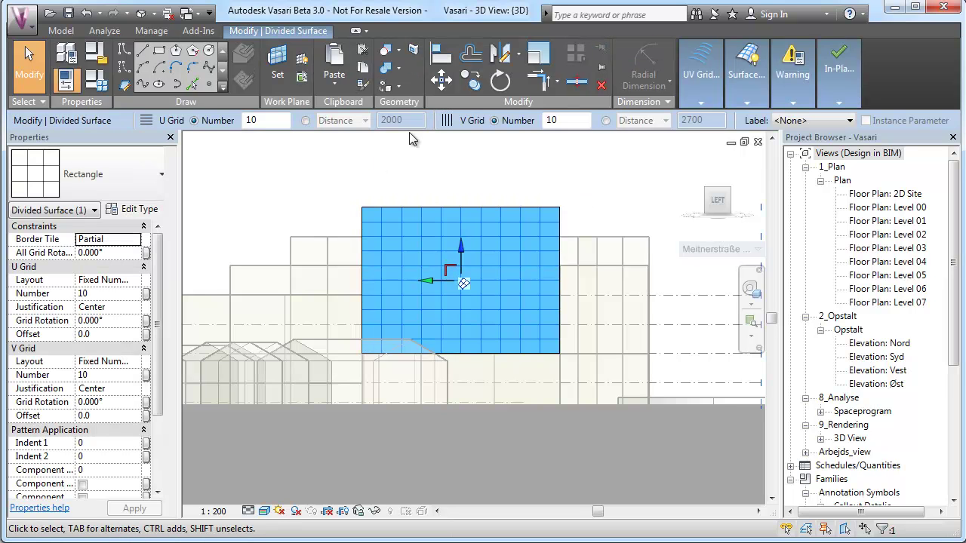
text(5)
key(Return)
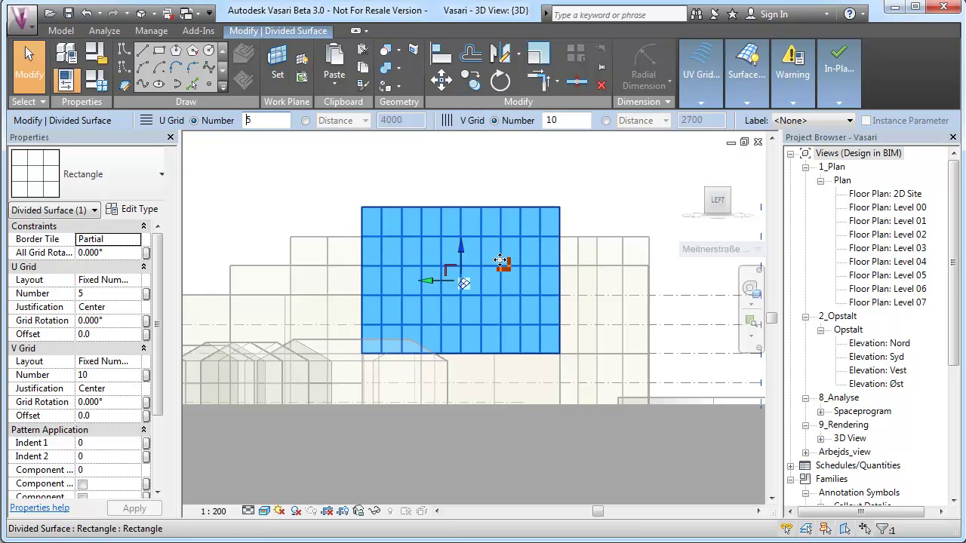
double_click(569, 211)
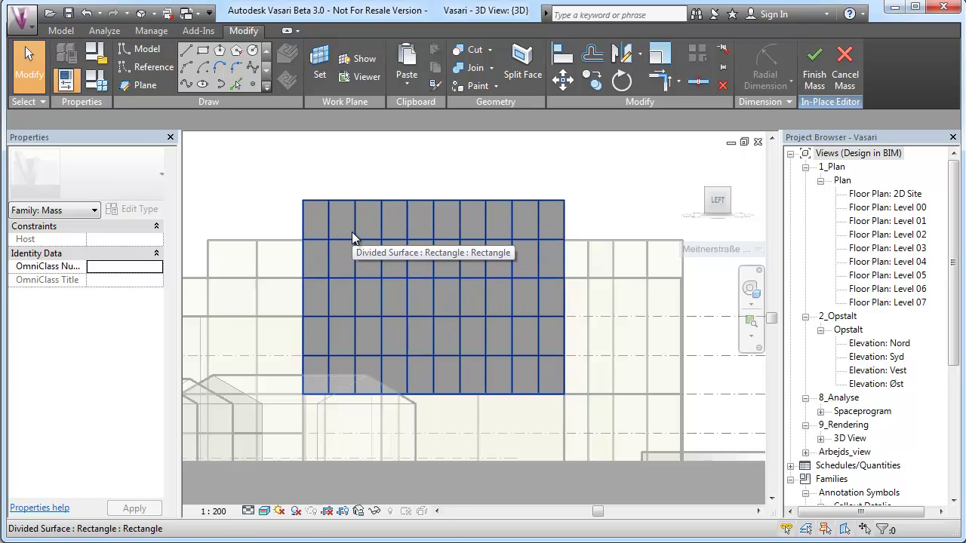
Step: Look up the project's curtain panel families and apply the curtain panel box type to the divided front surface
drag(952, 341, 952, 469)
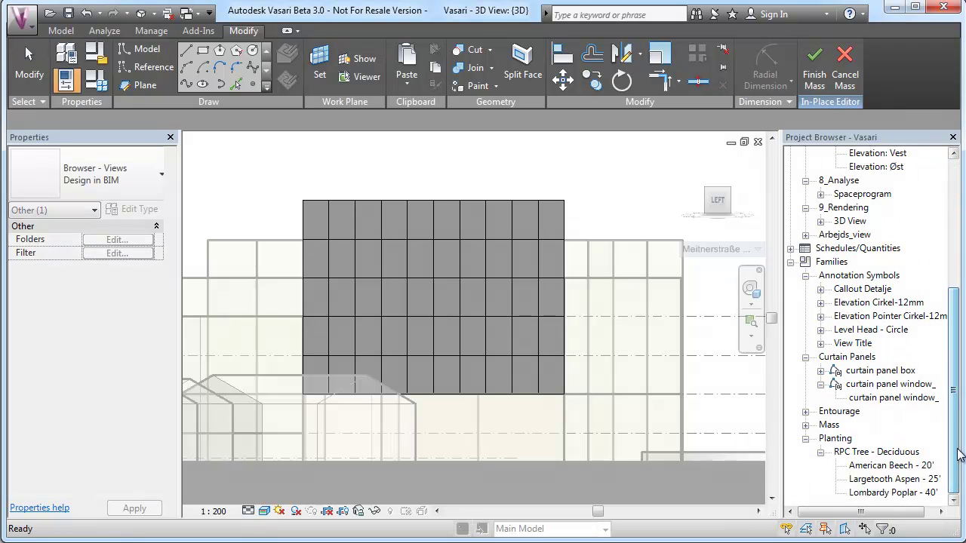
click(889, 371)
click(894, 384)
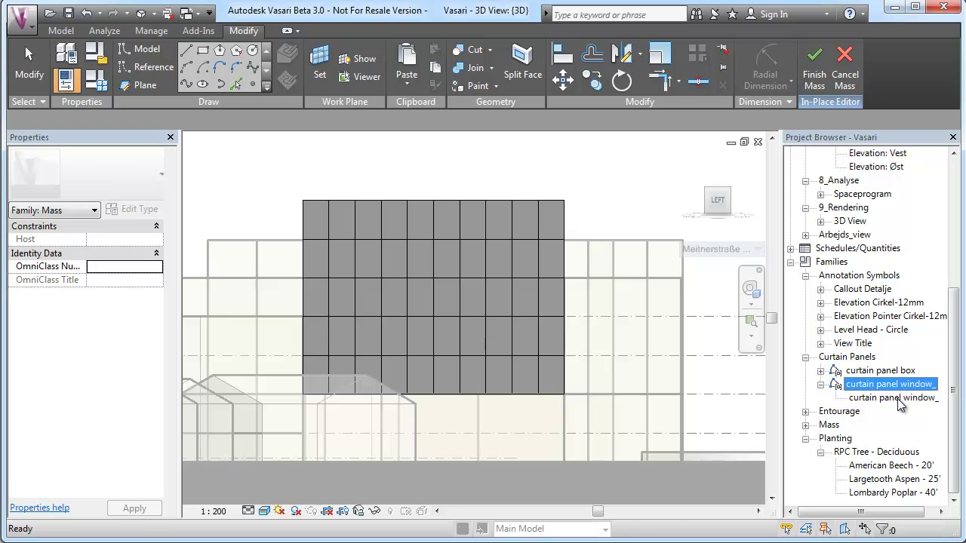
click(486, 258)
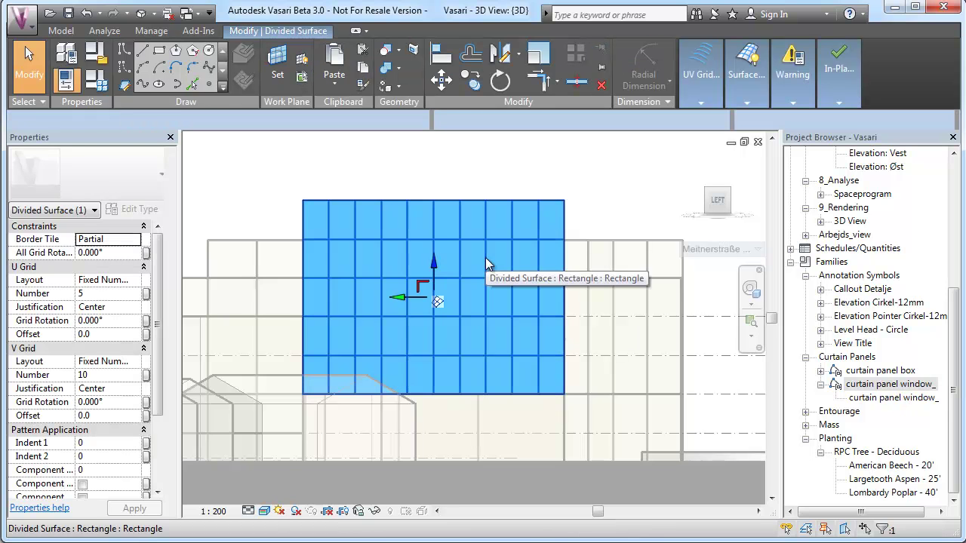
click(105, 175)
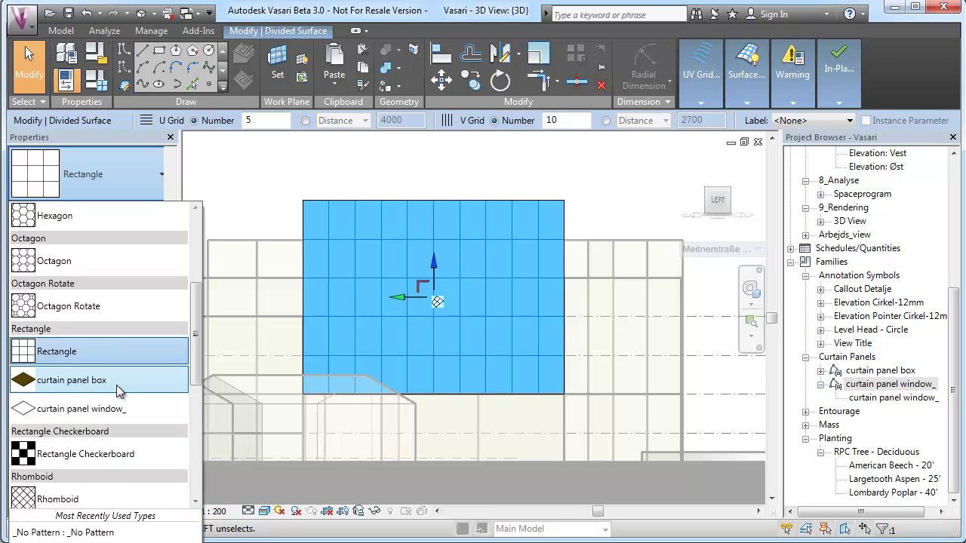
click(117, 385)
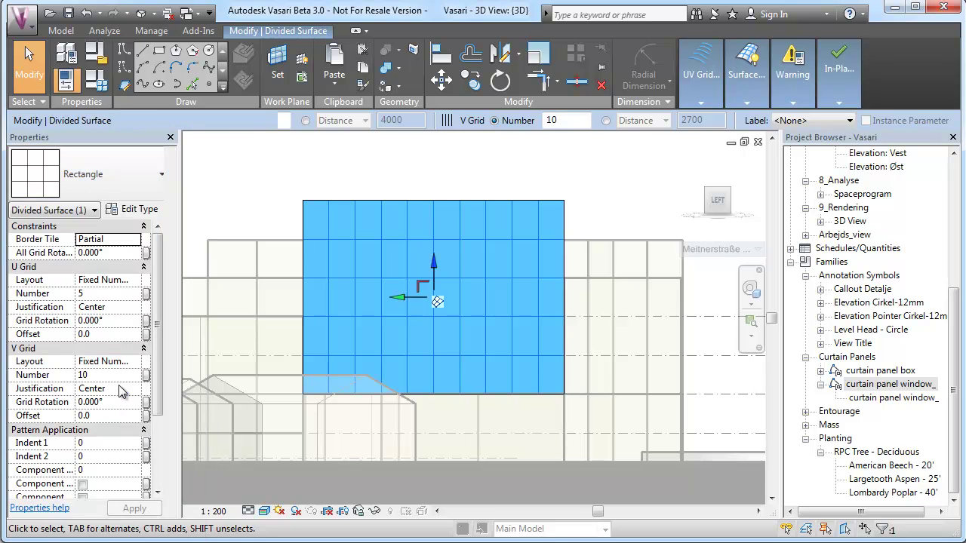
click(268, 207)
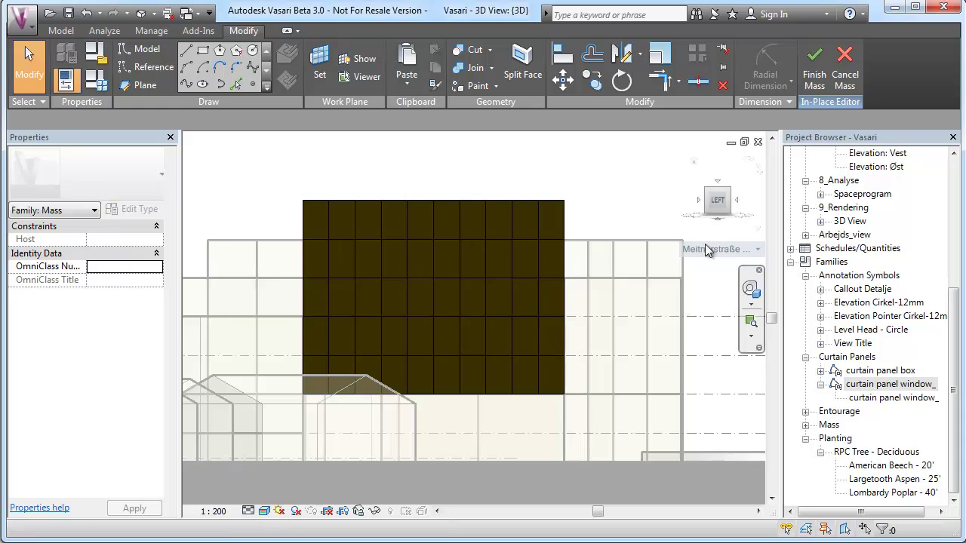
Step: Examine the panelled facade at an angle, face-on by orienting the view to a plane, and close up in 3D
click(726, 188)
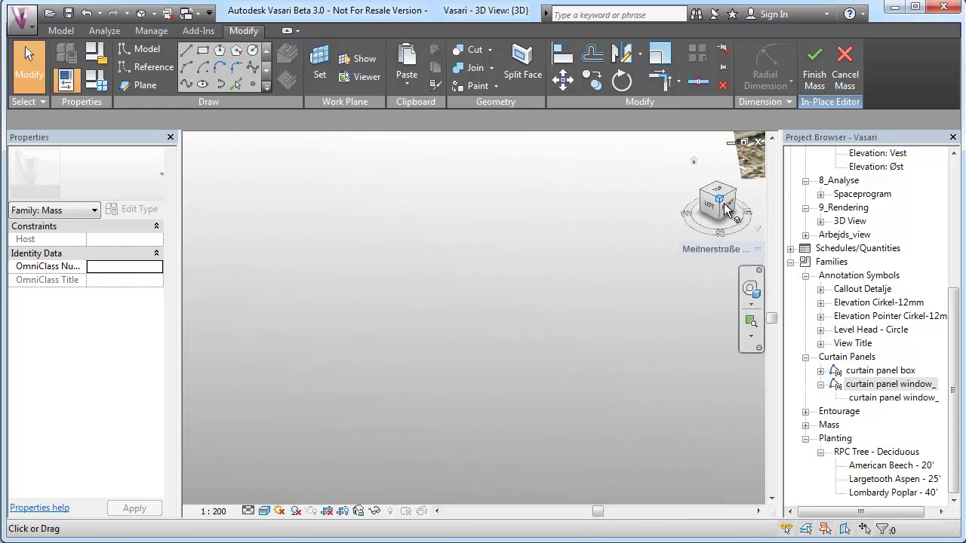
scroll(366, 374, up, 10)
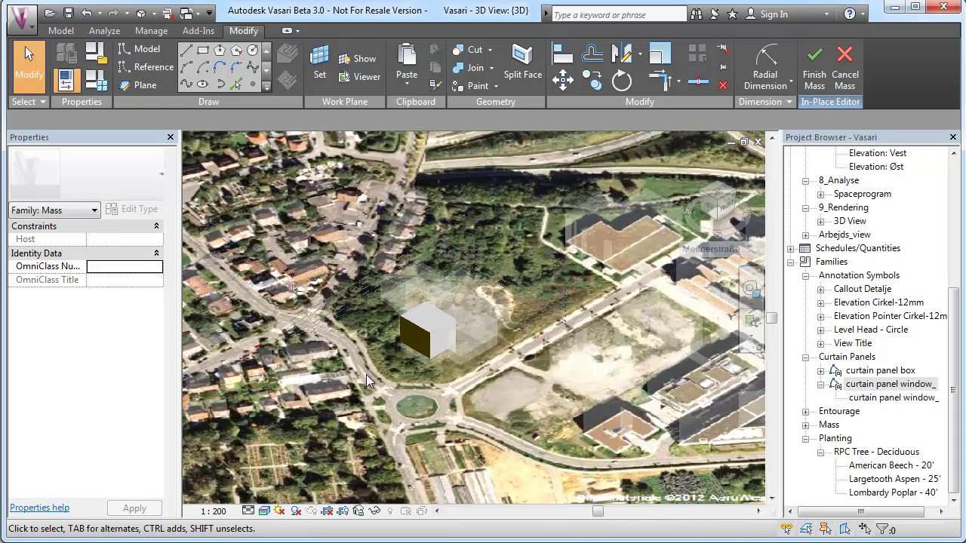
shift+middle_drag(359, 447, 303, 371)
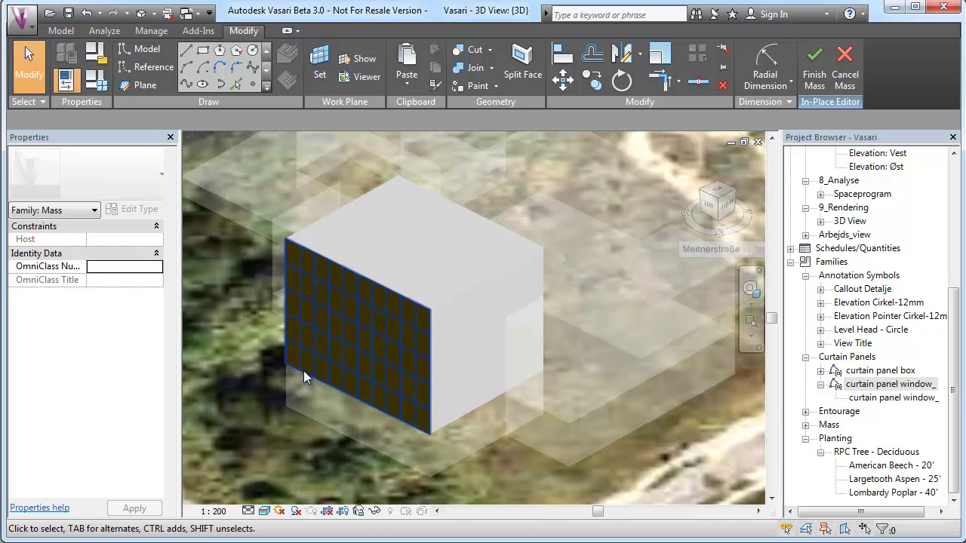
click(756, 230)
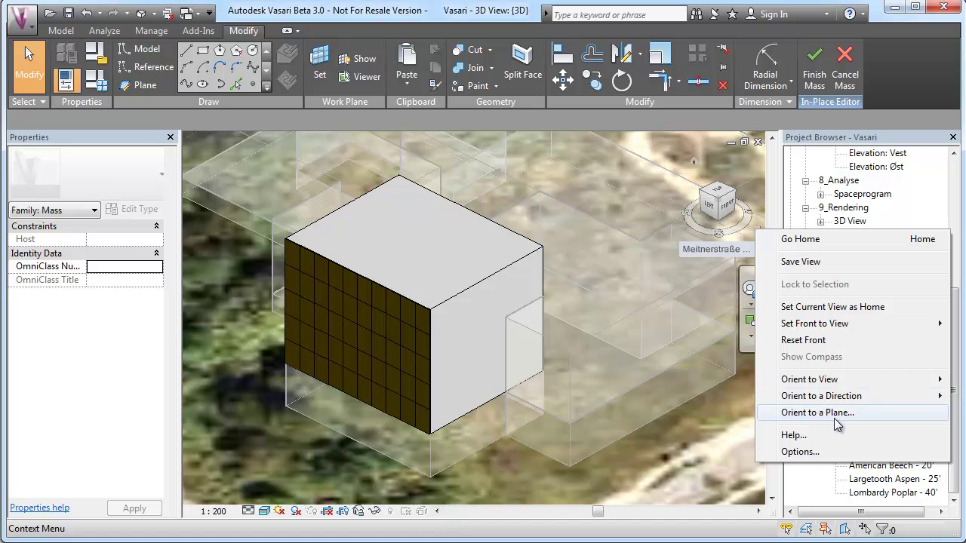
mouse_move(845, 387)
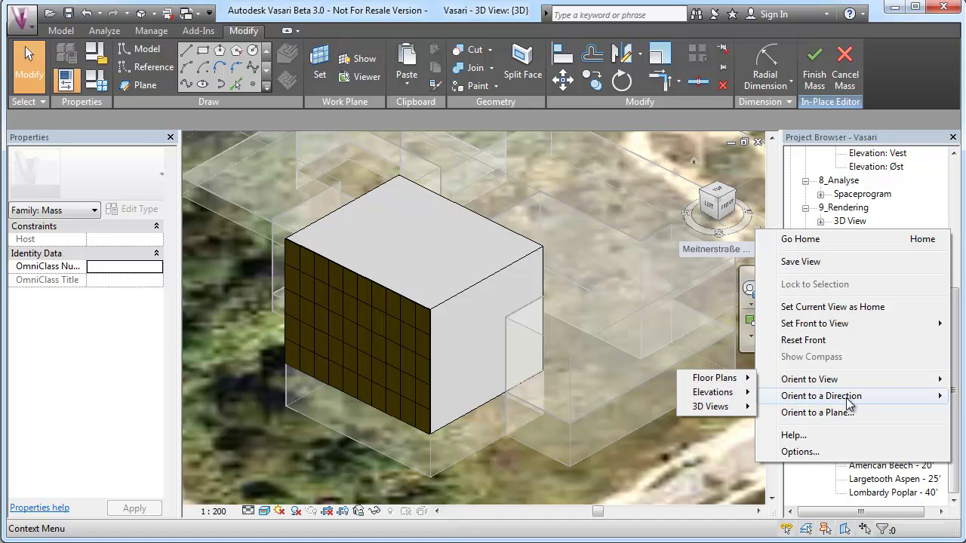
click(845, 413)
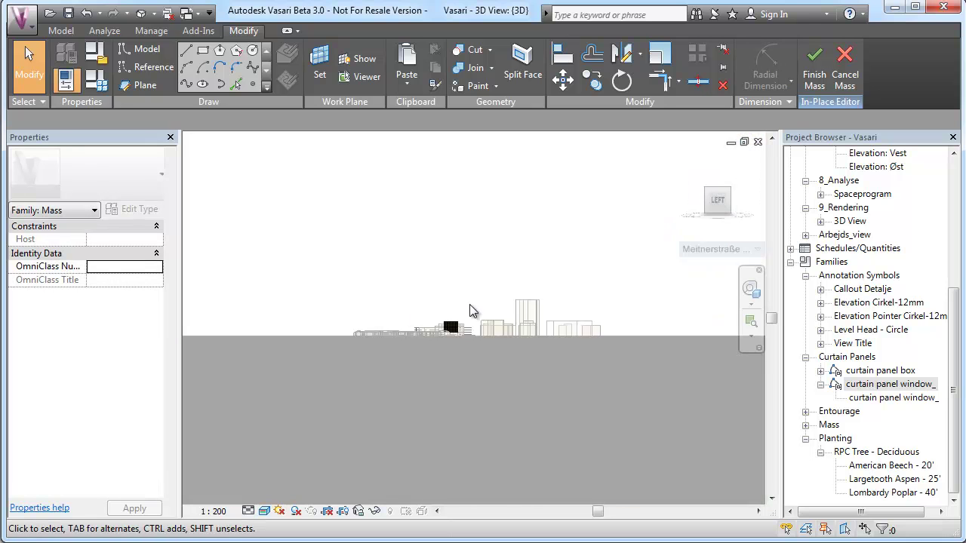
scroll(450, 328, up, 8)
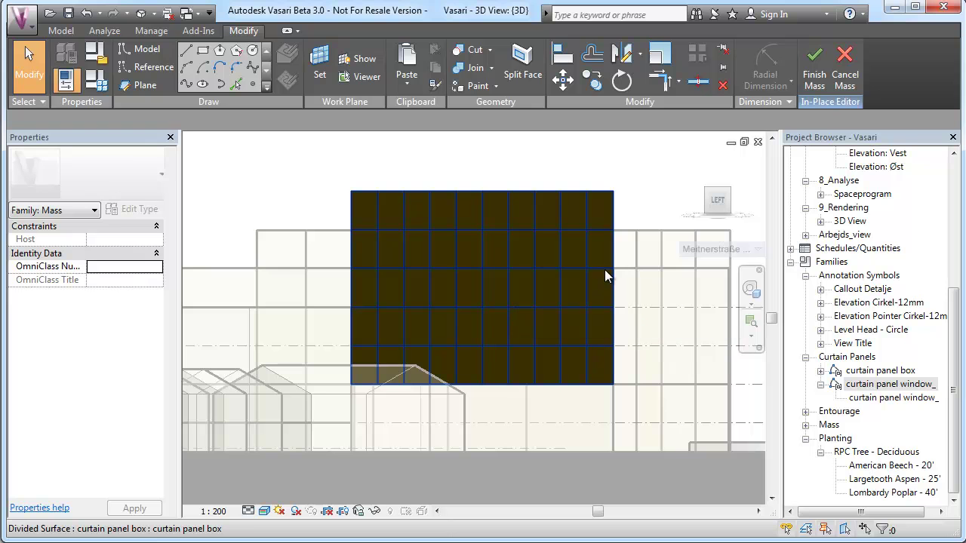
click(729, 191)
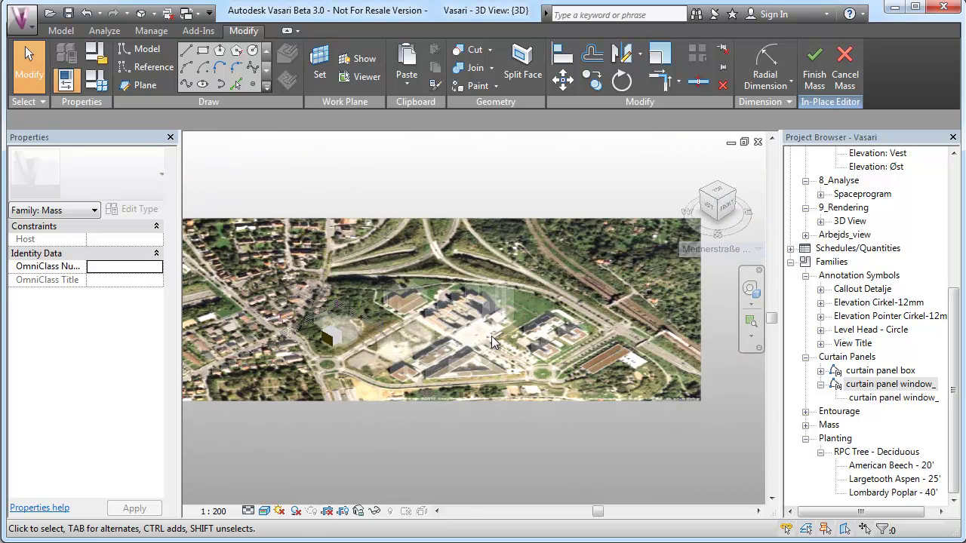
scroll(292, 338, up, 10)
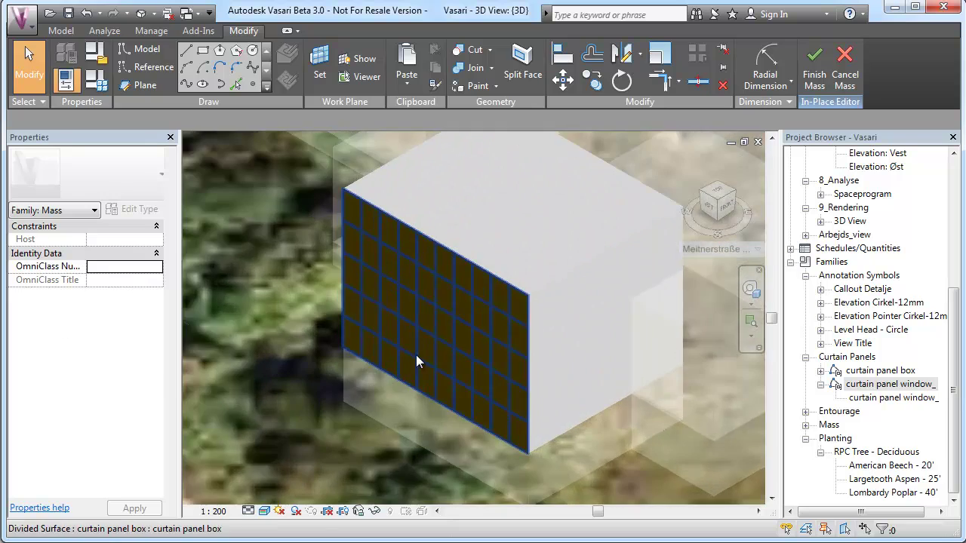
shift+middle_drag(376, 427, 390, 416)
scroll(695, 407, up, 4)
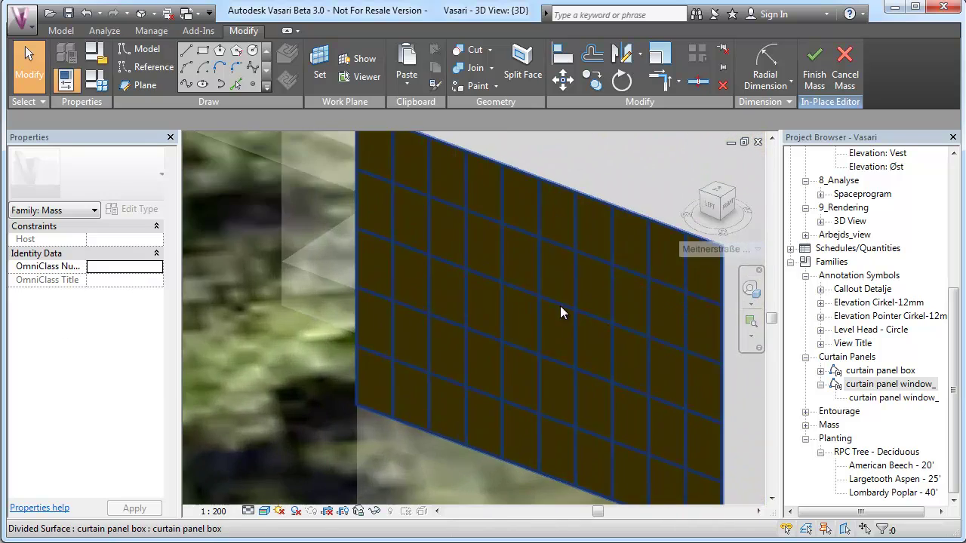
Step: Change the second panel in the facade's top row to the curtain panel window_ type
scroll(308, 290, down, 5)
key(Tab)
click(369, 208)
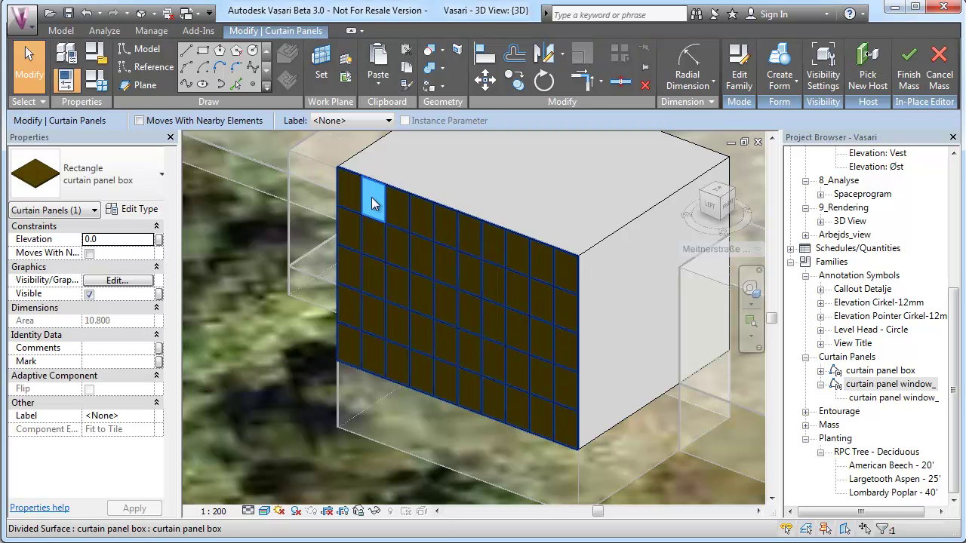
click(121, 181)
click(130, 264)
scroll(356, 251, up, 2)
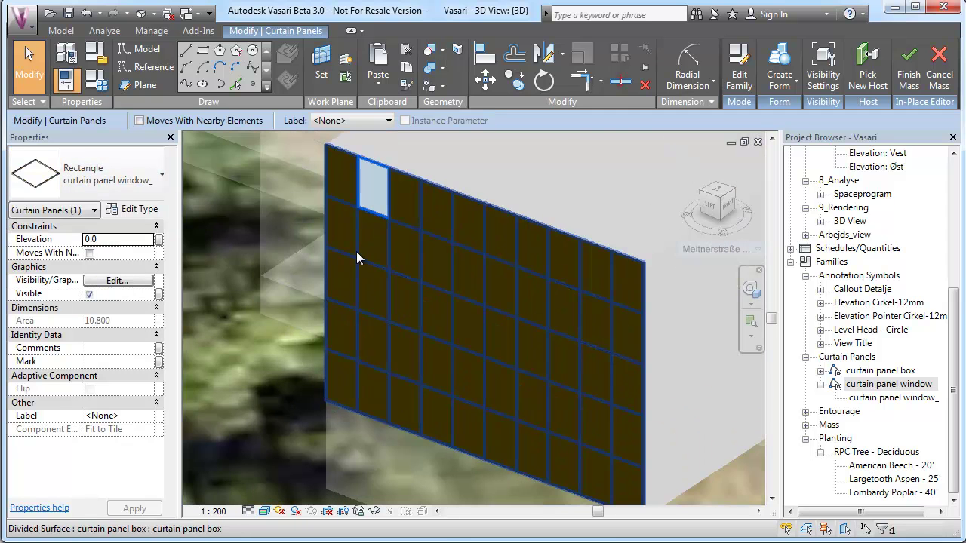
key(Escape)
scroll(340, 271, down, 3)
scroll(354, 238, up, 1)
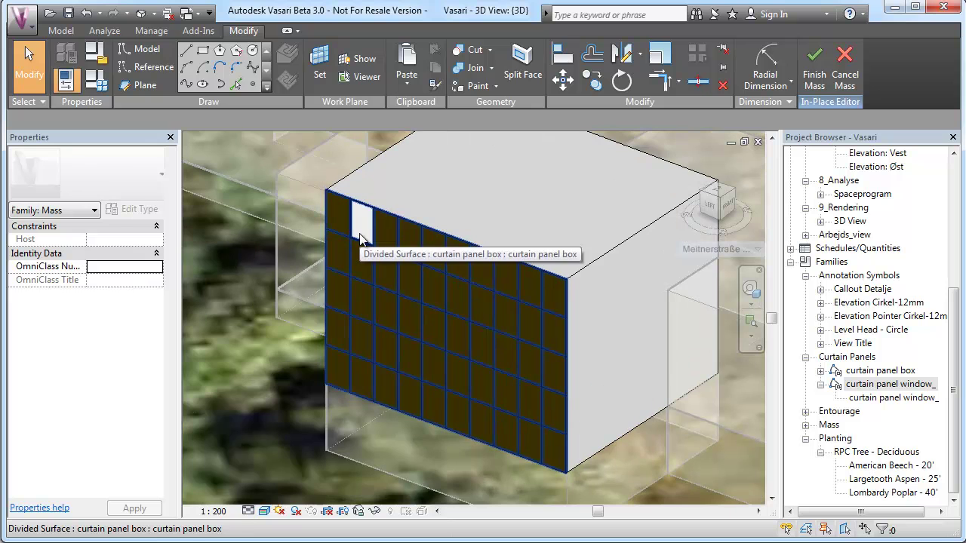
Step: Match the window panel type from the facade's top row onto eight solid panels scattered across the lower rows
click(437, 85)
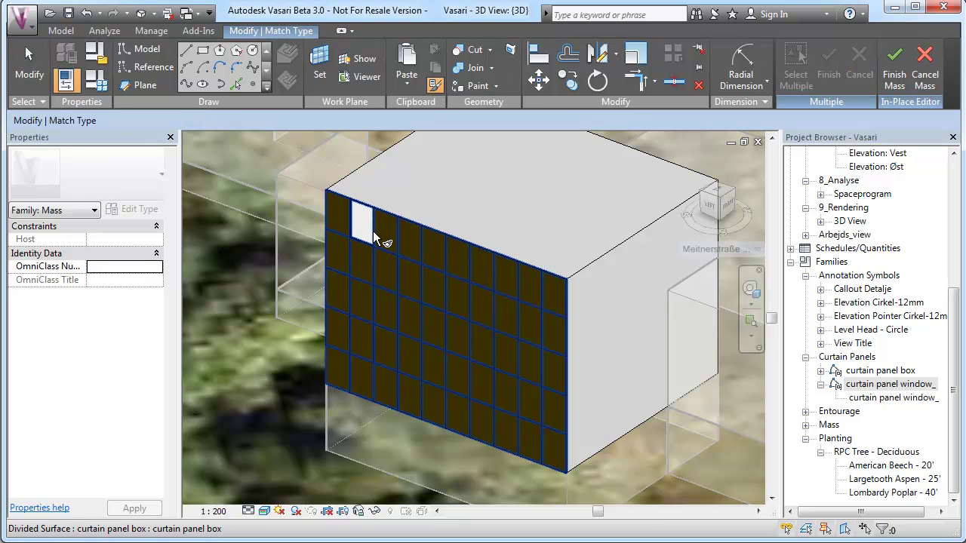
key(Tab)
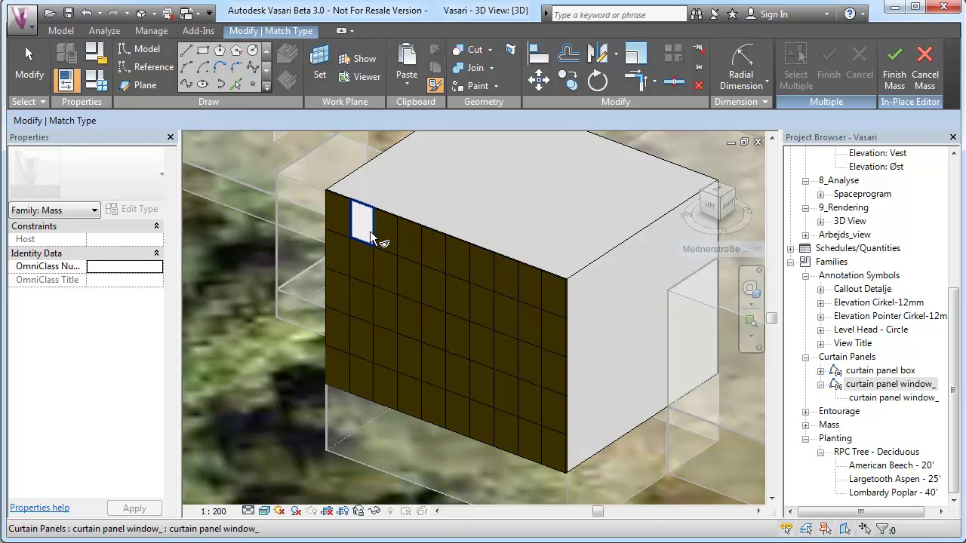
click(370, 235)
click(411, 279)
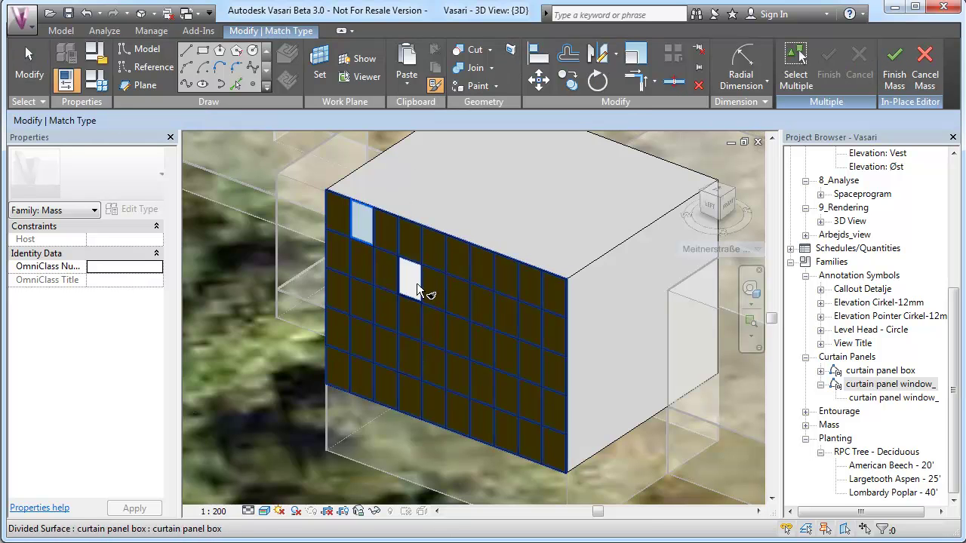
click(463, 347)
click(511, 407)
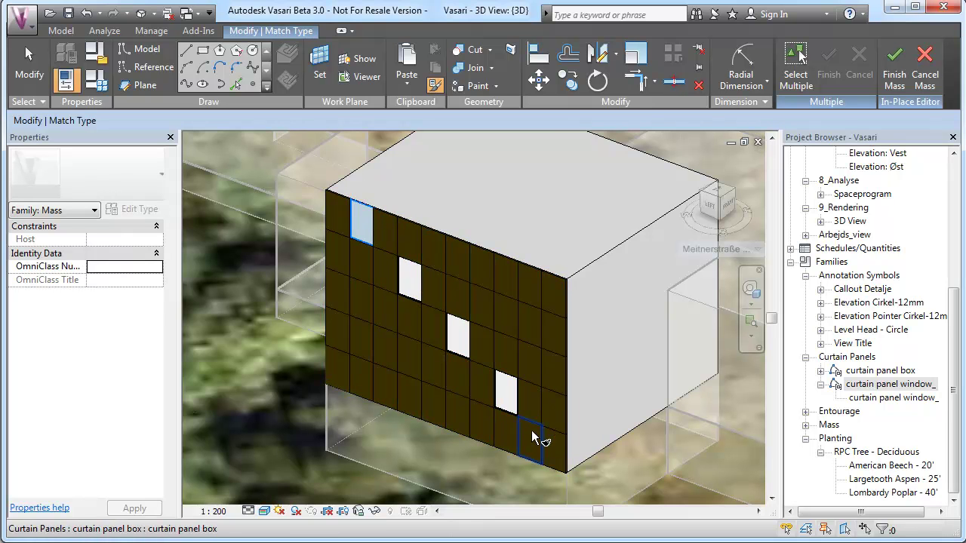
click(552, 451)
click(461, 427)
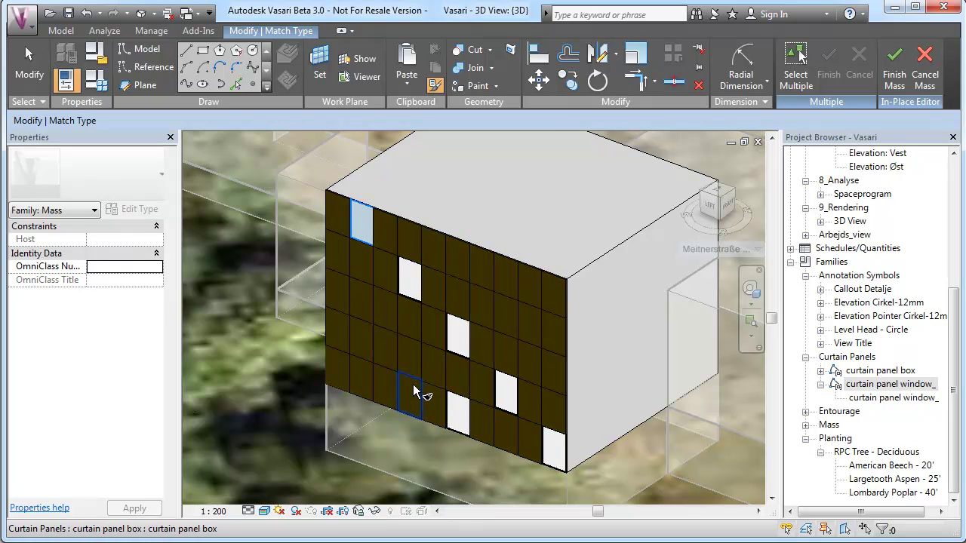
click(362, 381)
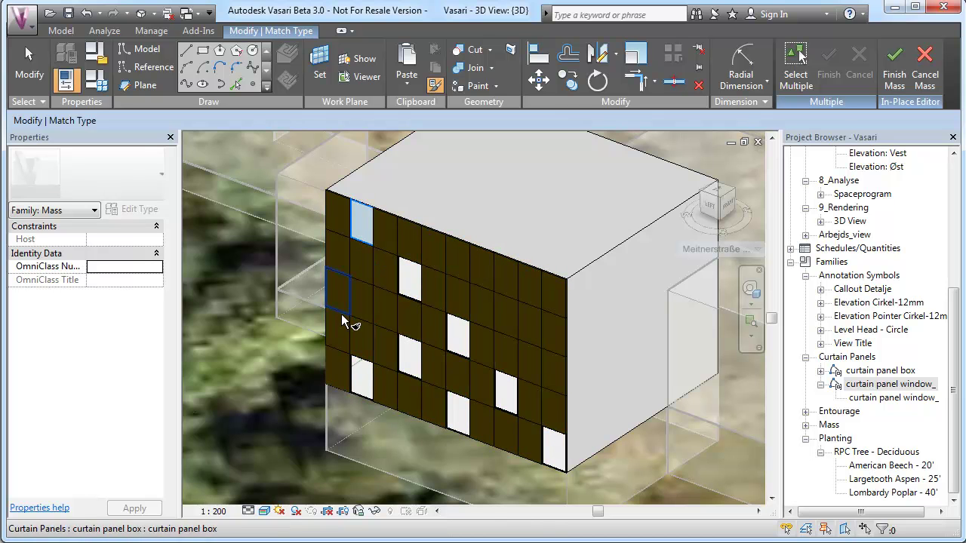
click(338, 298)
click(362, 221)
Step: Finish the in-place mass edit and view the panelled building within its surrounding site
scroll(385, 304, down, 2)
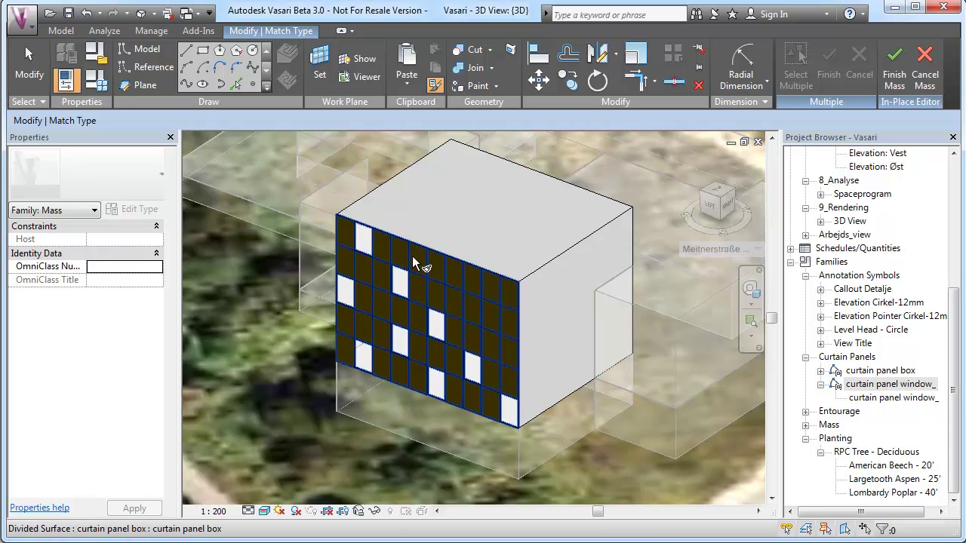
scroll(459, 313, down, 1)
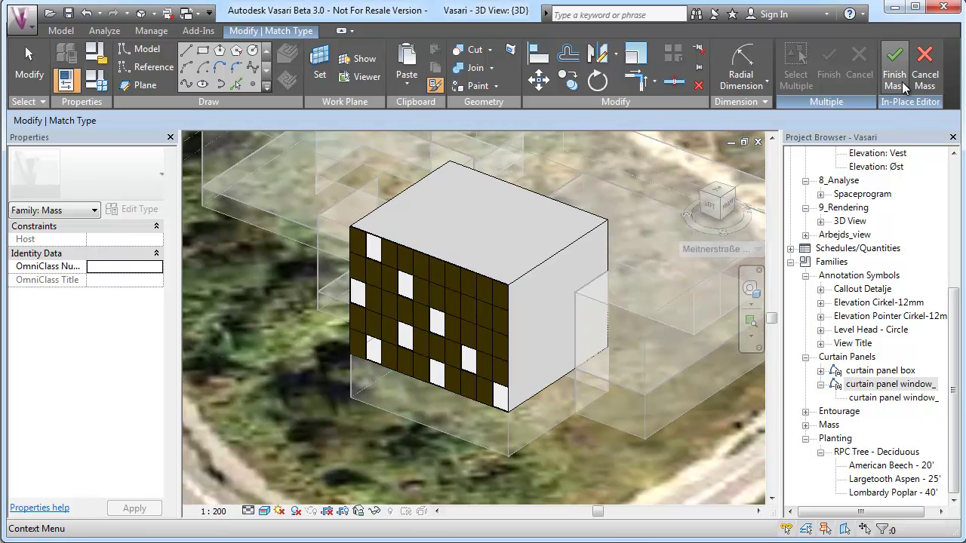
click(894, 65)
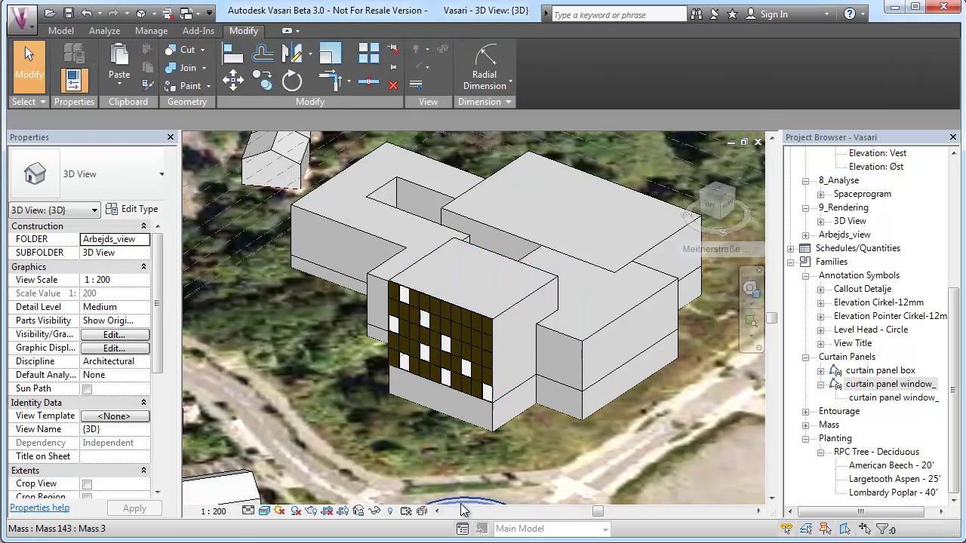
shift+middle_drag(522, 338, 530, 398)
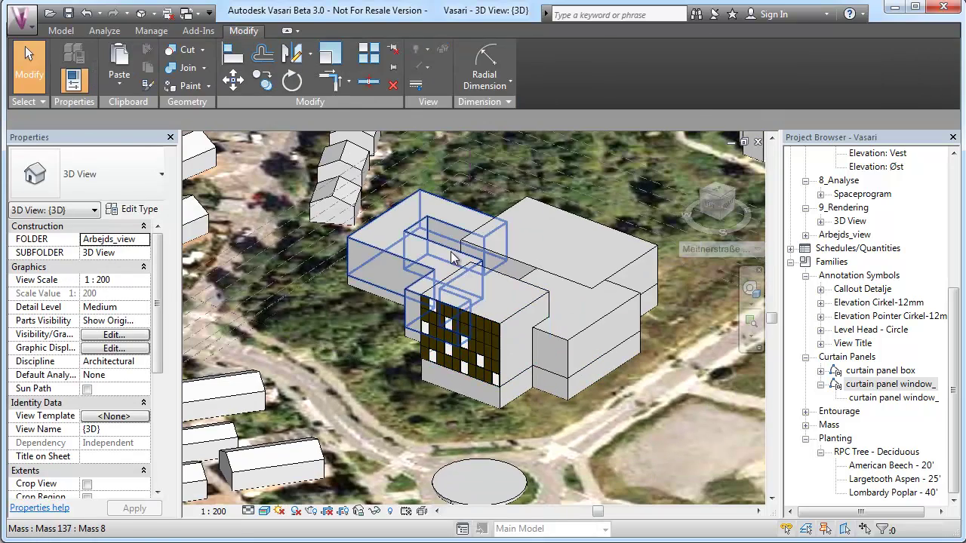
scroll(446, 412, down, 5)
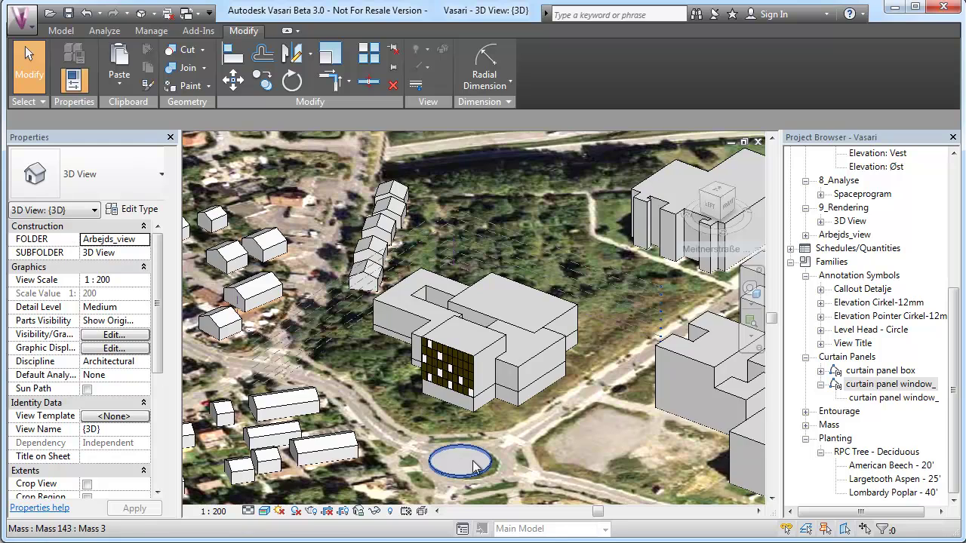
scroll(455, 452, down, 2)
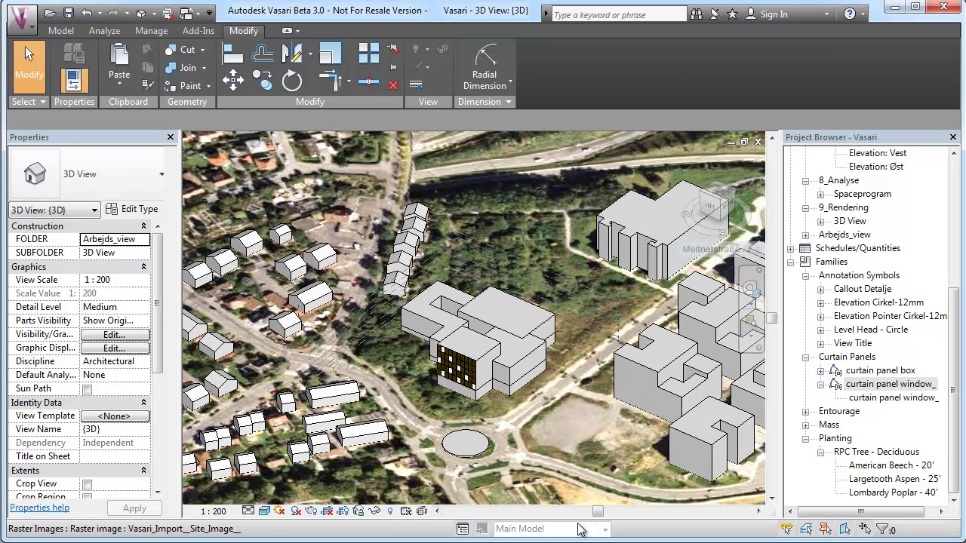
Step: Create a new design option set with a single primary option
click(462, 530)
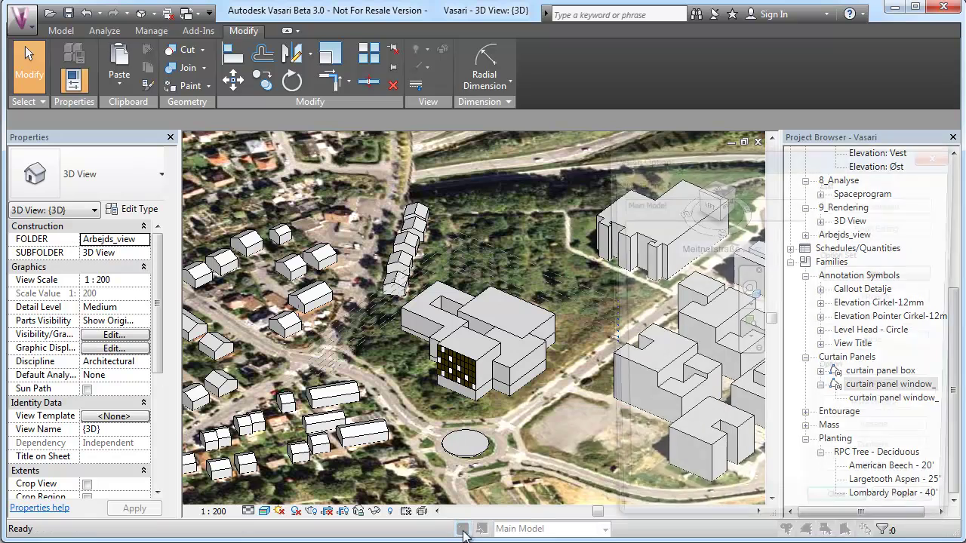
drag(745, 156, 609, 58)
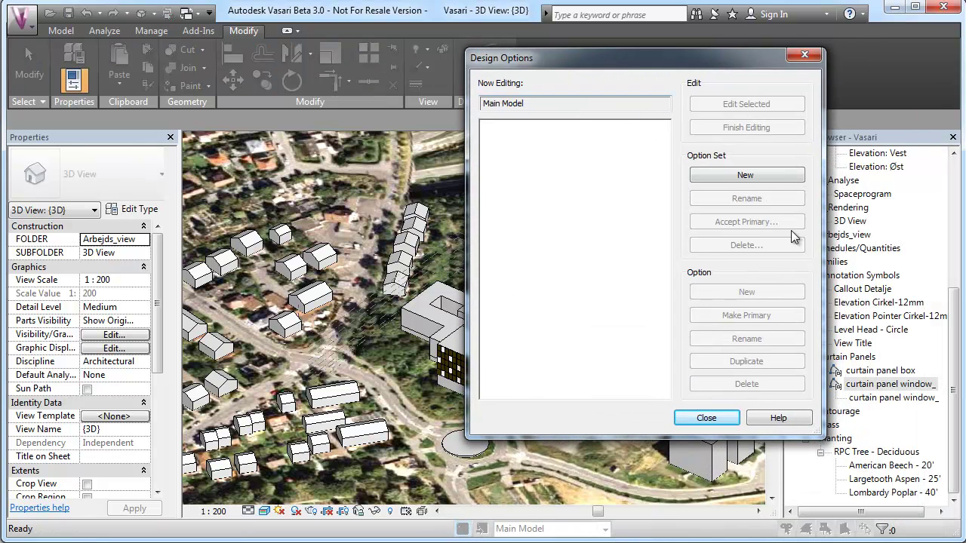
click(768, 176)
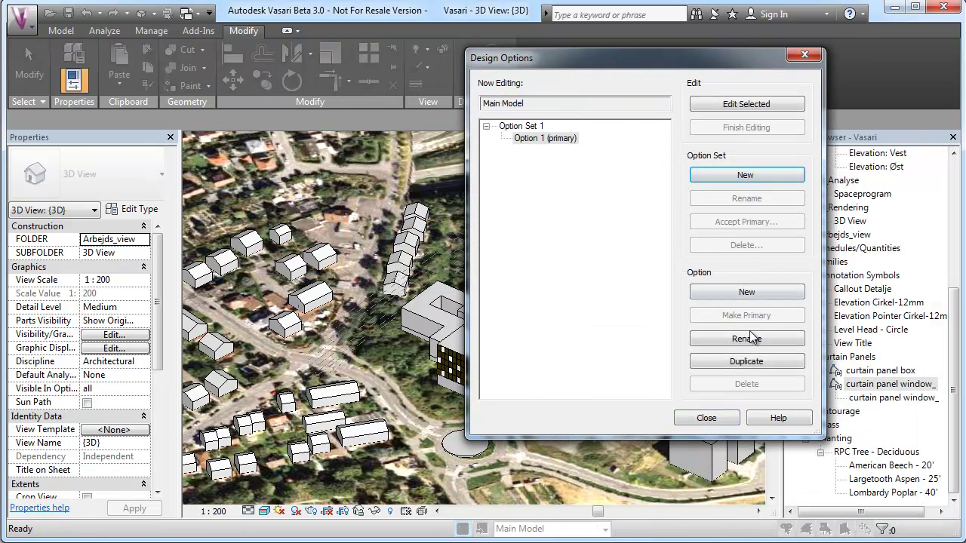
click(723, 420)
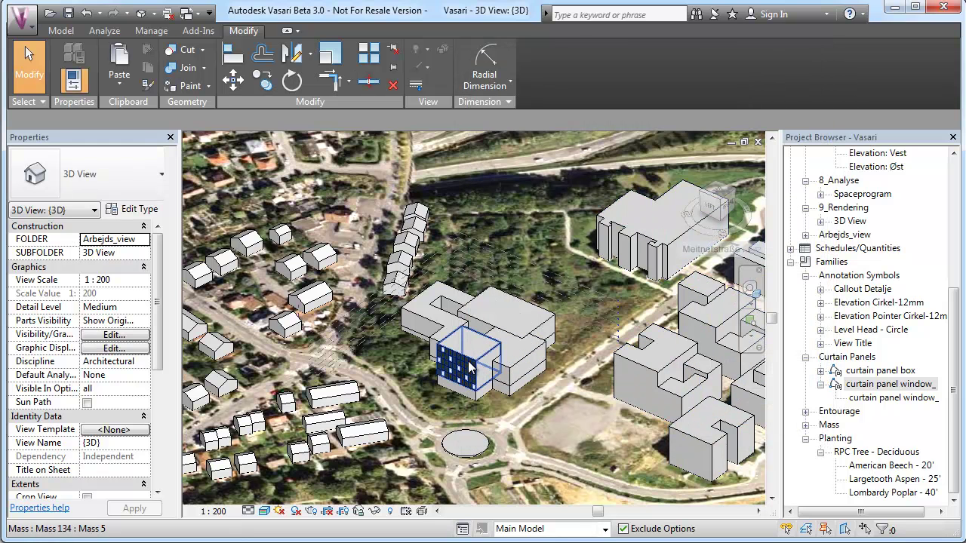
Step: Add the mass with the panelled facade to Option 1 (primary) of Option Set 1
click(469, 368)
scroll(472, 366, up, 2)
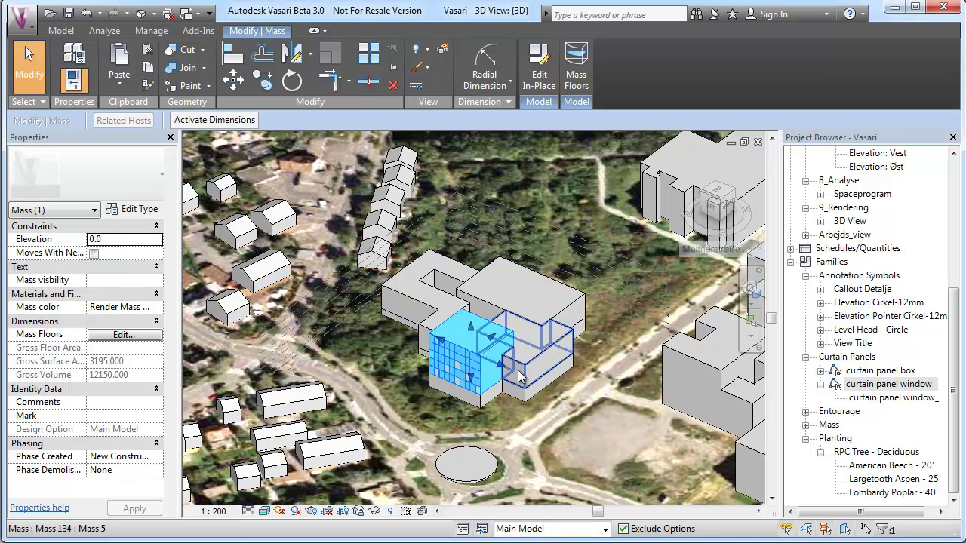
click(482, 529)
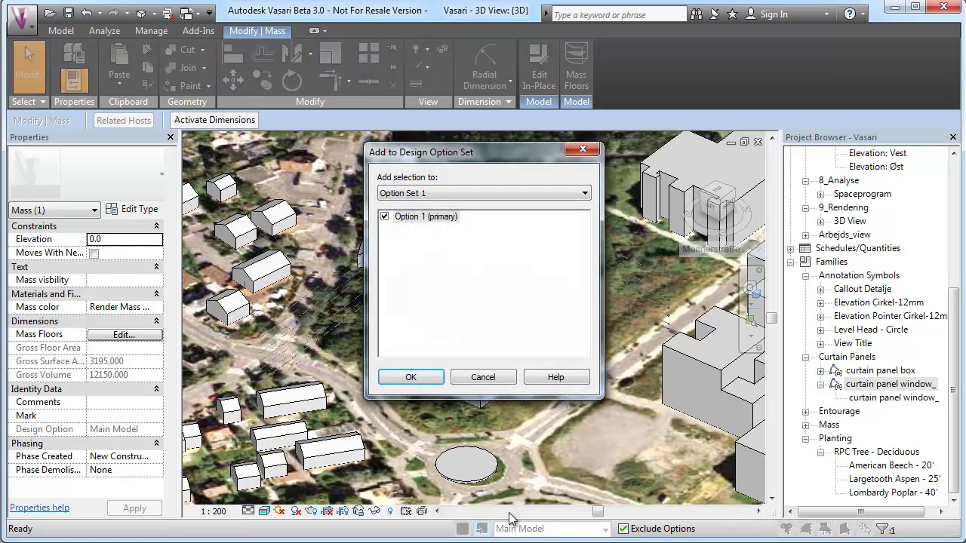
click(409, 378)
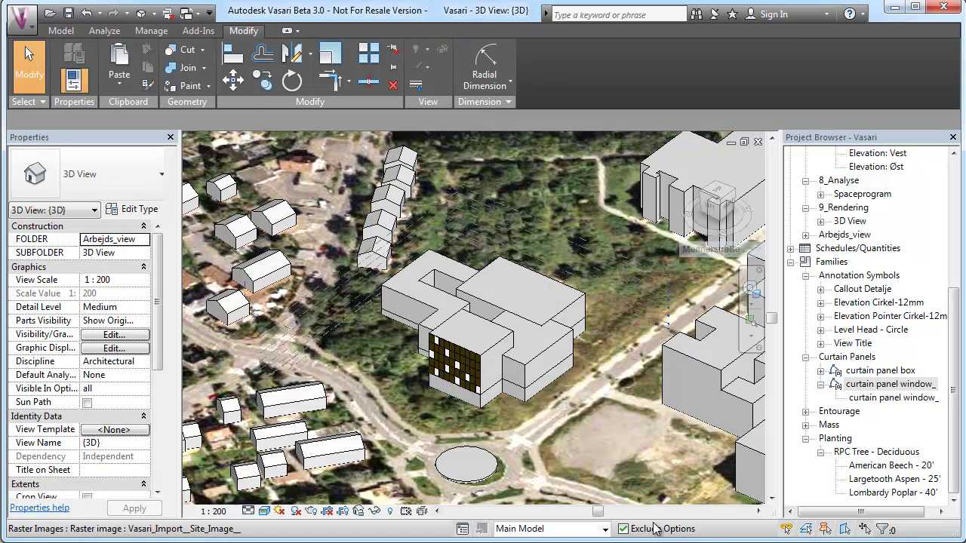
Step: Duplicate Option 1 (primary) in Option Set 1 and repeat the duplication on each new copy, making three copies
click(461, 529)
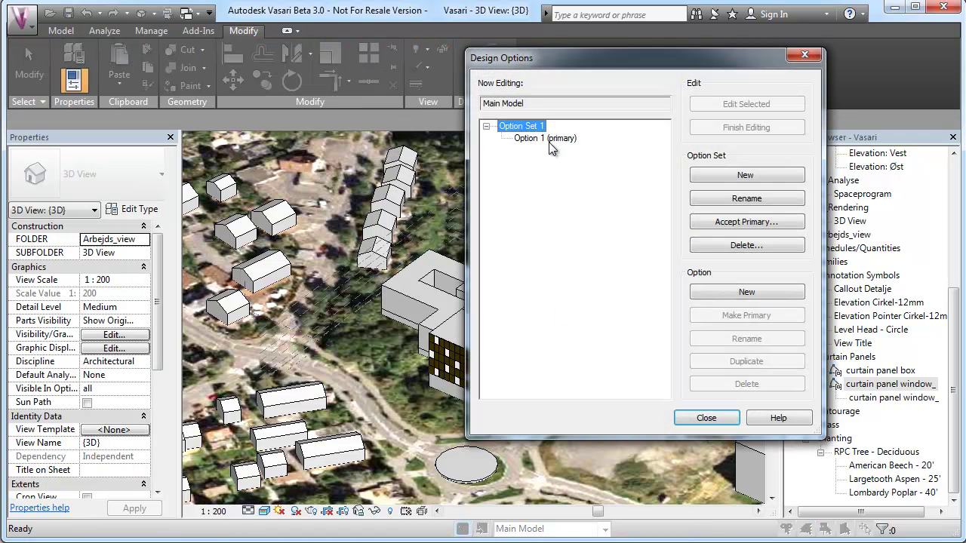
click(552, 137)
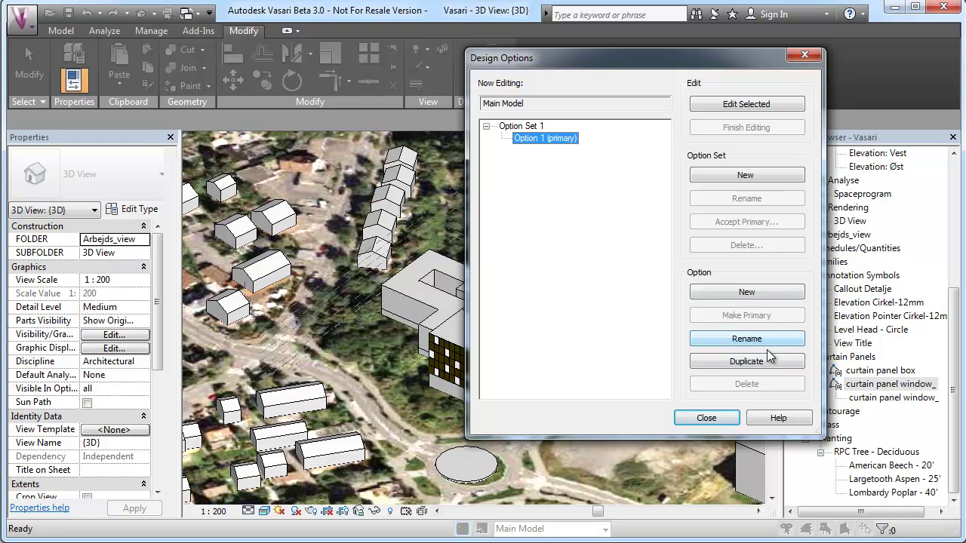
click(762, 362)
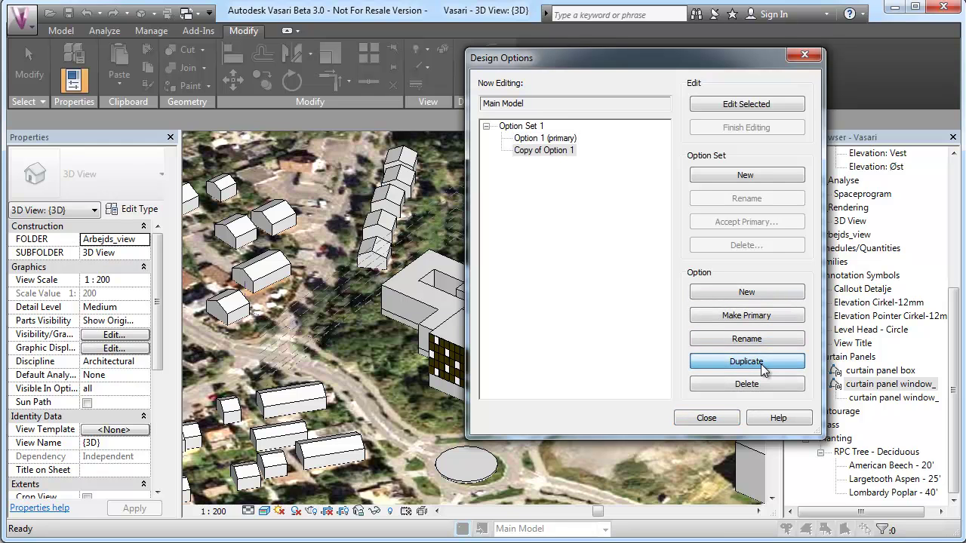
click(760, 364)
click(761, 364)
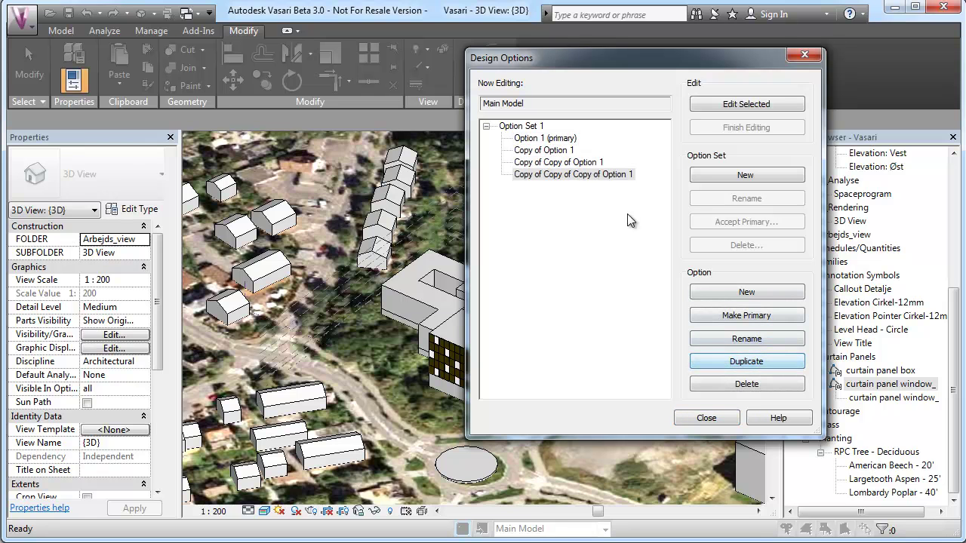
click(706, 417)
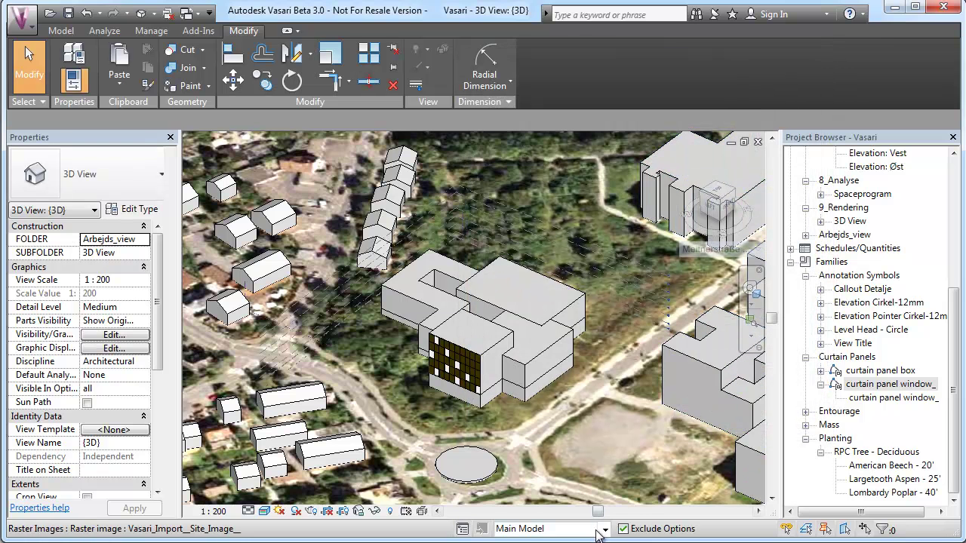